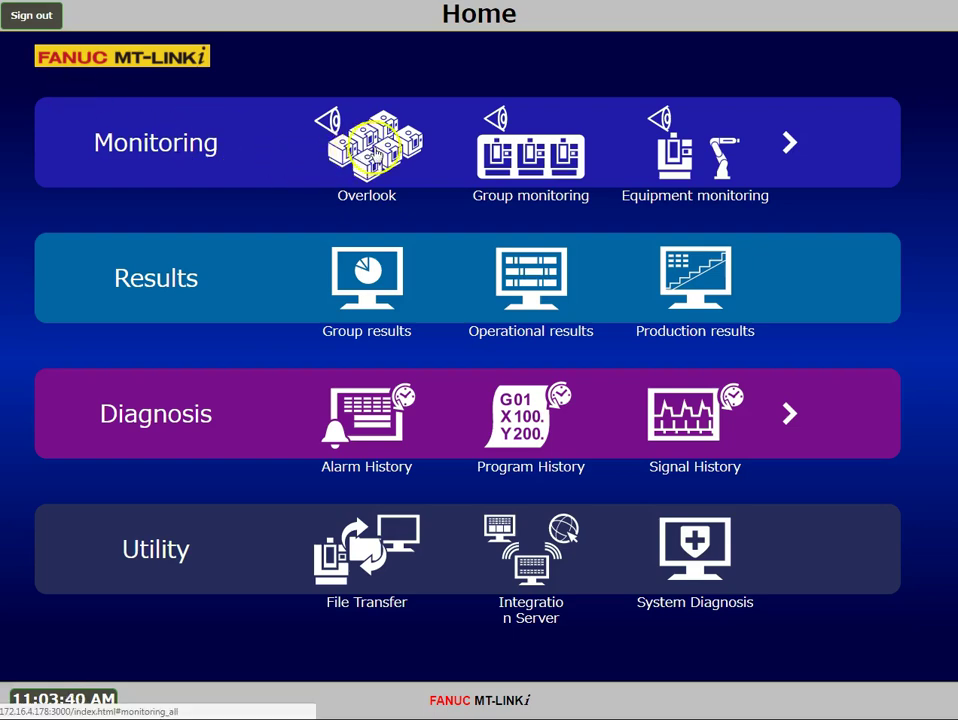
# Open the Overlook shop-floor monitoring view from the Monitoring section of the Home screen
pyautogui.click(374, 150)
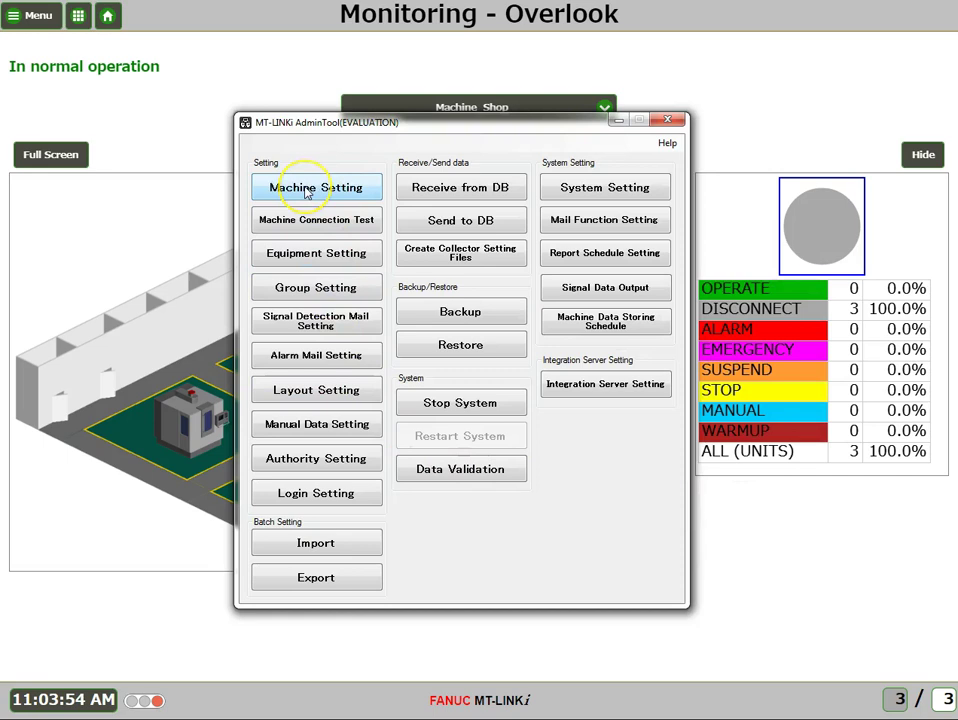
# Add a new machine under the F3RPL12 collector and rename it Robdrill
pyautogui.click(307, 190)
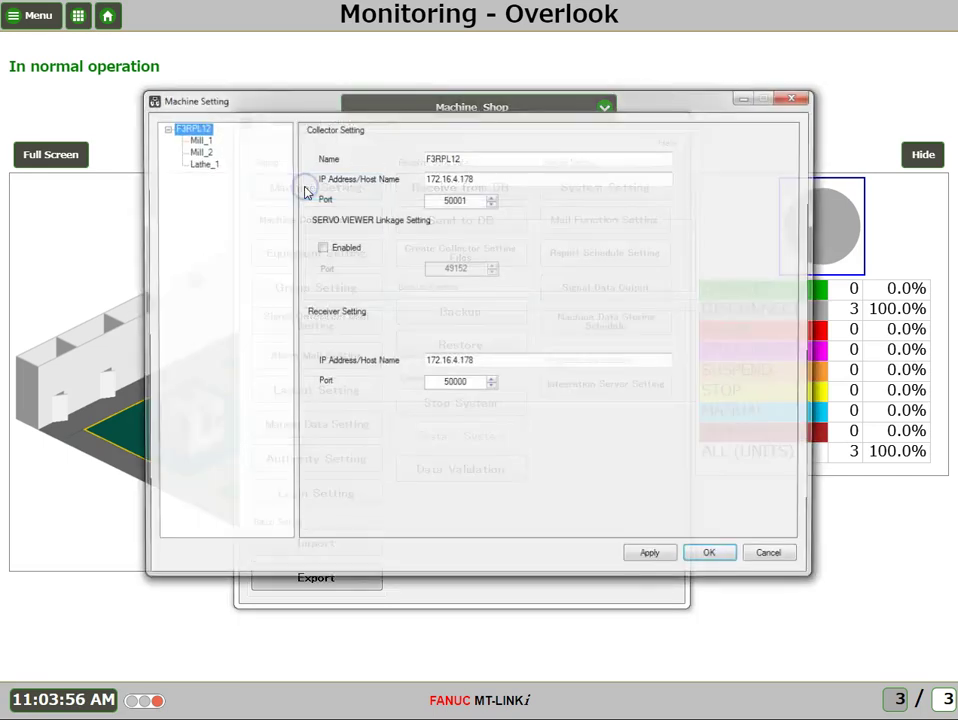
pyautogui.click(218, 134)
pyautogui.rightClick(201, 130)
pyautogui.click(248, 137)
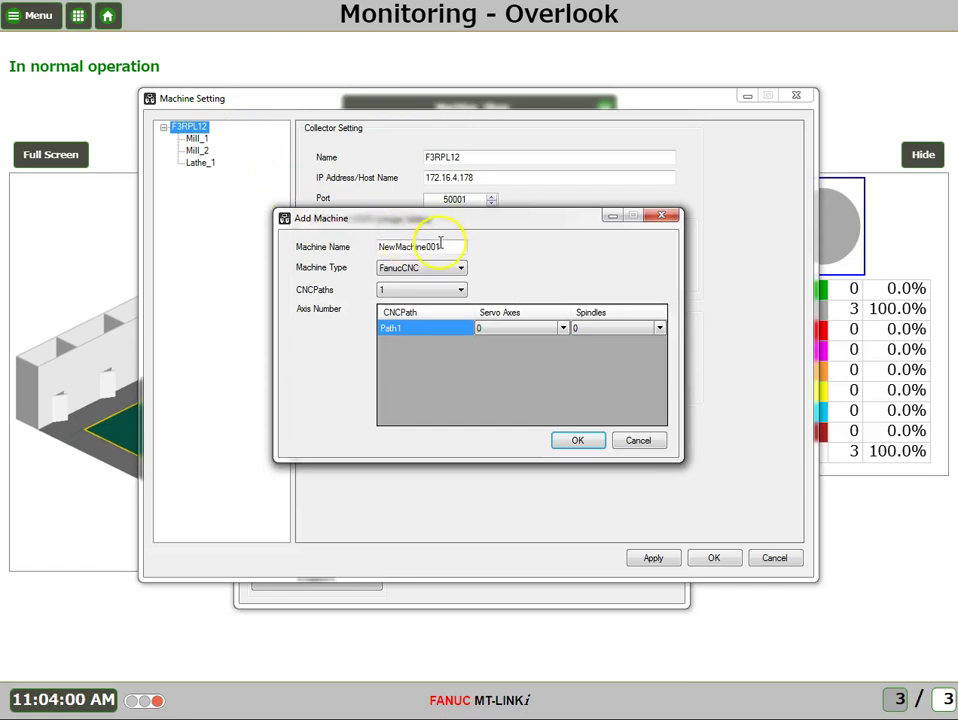
pyautogui.moveTo(446, 246); pyautogui.dragTo(307, 236)
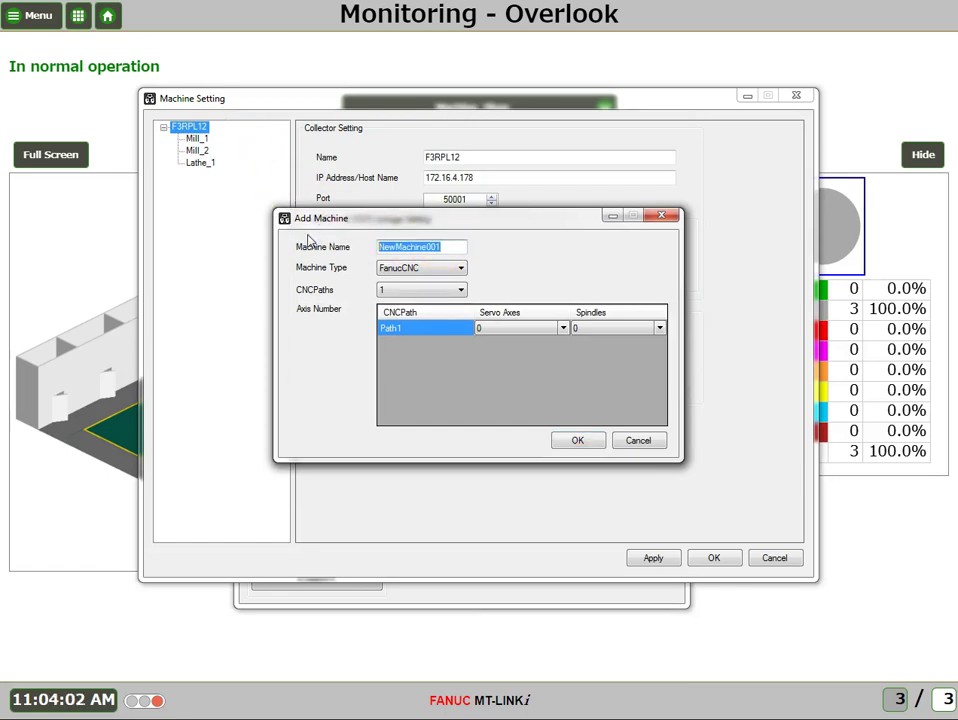
pyautogui.write('Robo')
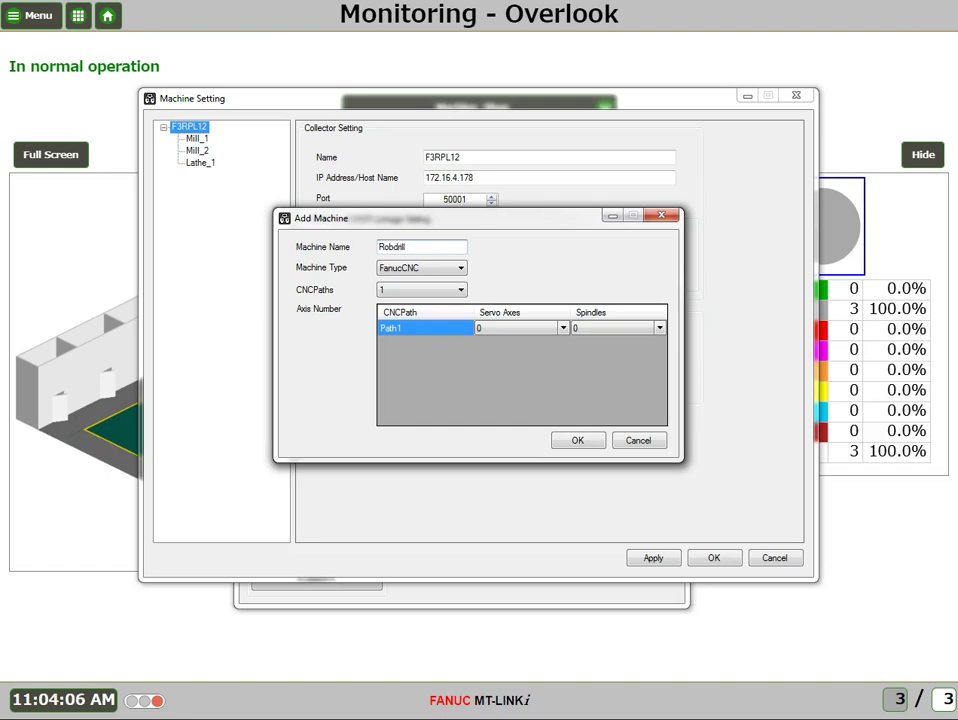
# Keep type FanucCNC, set 3 servo axes and 1 spindle, and confirm the definition
pyautogui.click(462, 268)
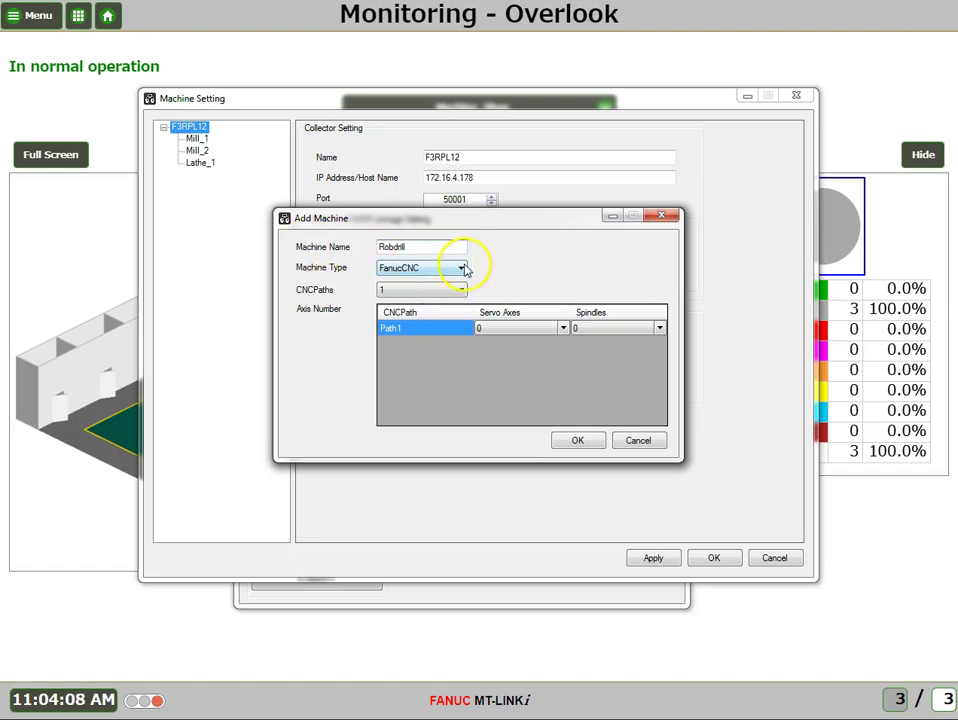
pyautogui.click(462, 269)
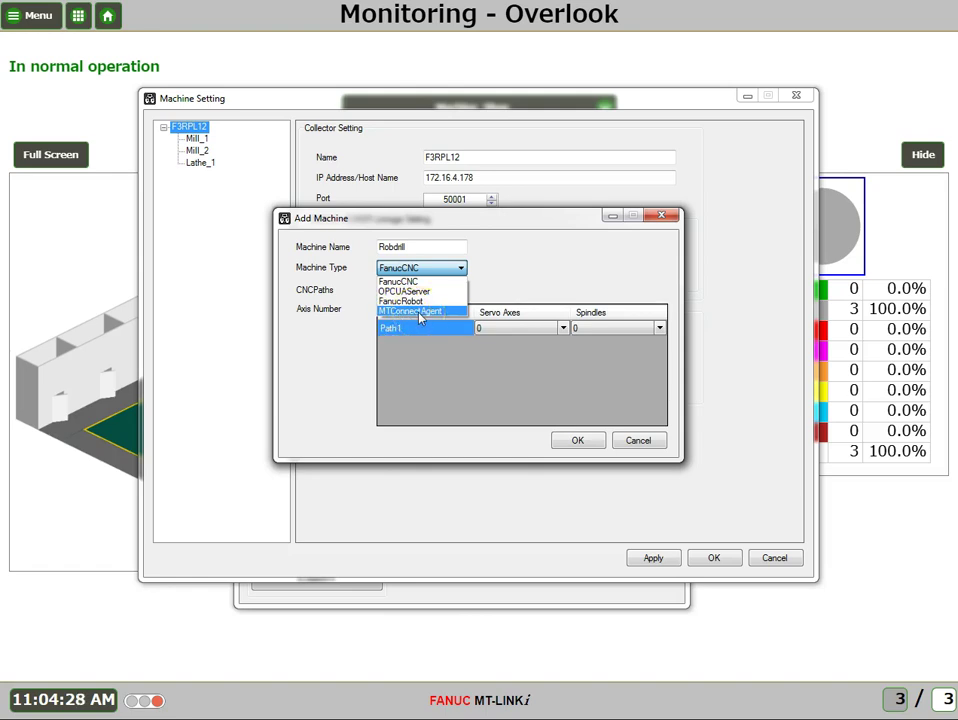
pyautogui.click(447, 270)
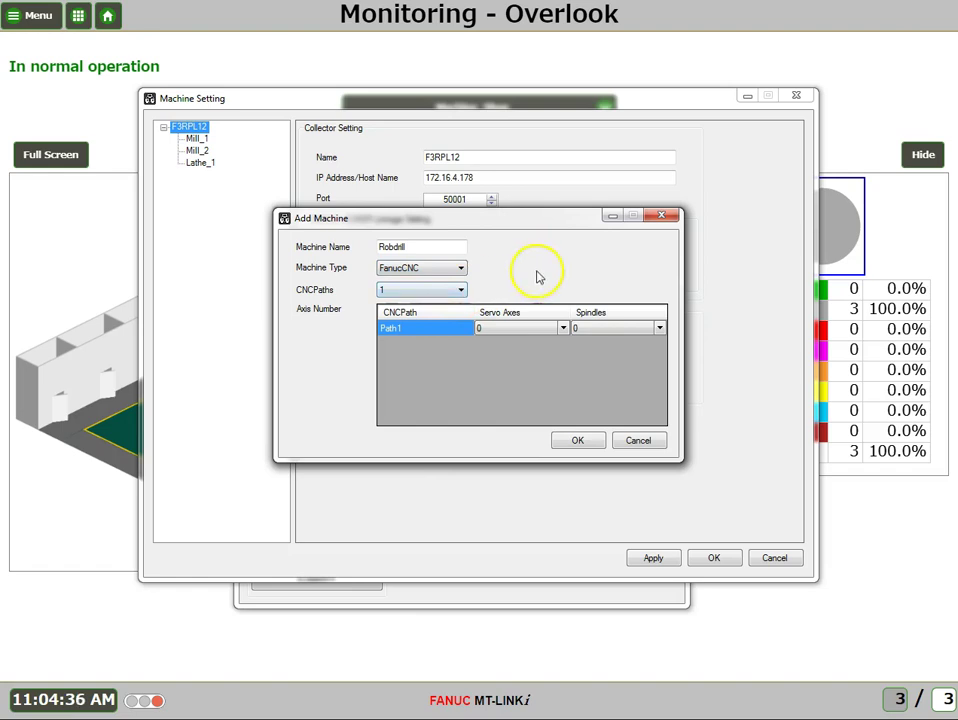
pyautogui.click(564, 328)
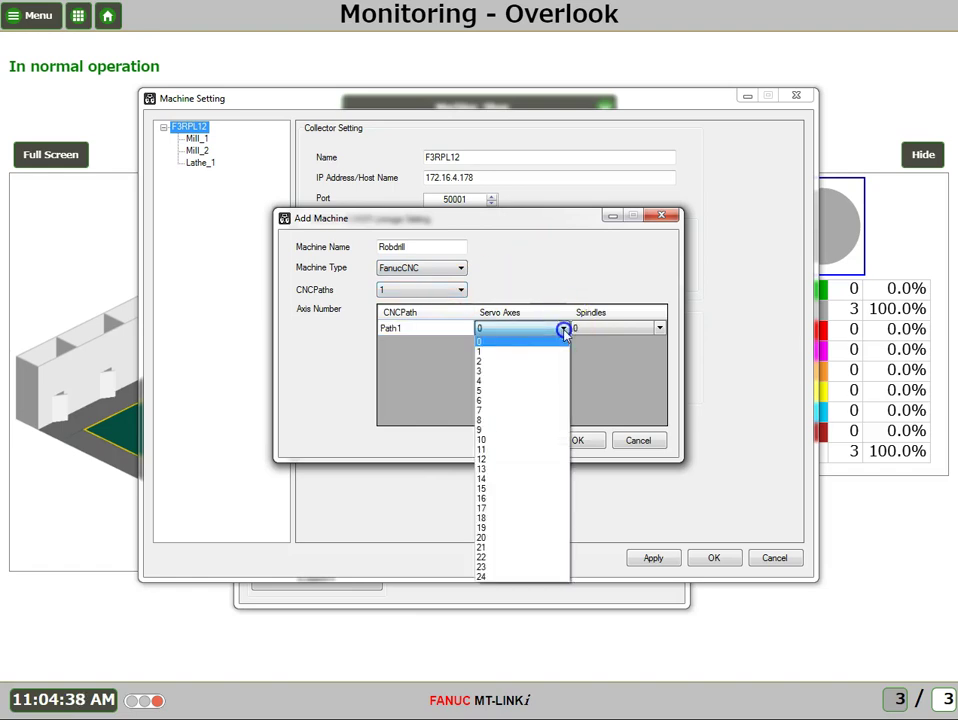
pyautogui.click(492, 372)
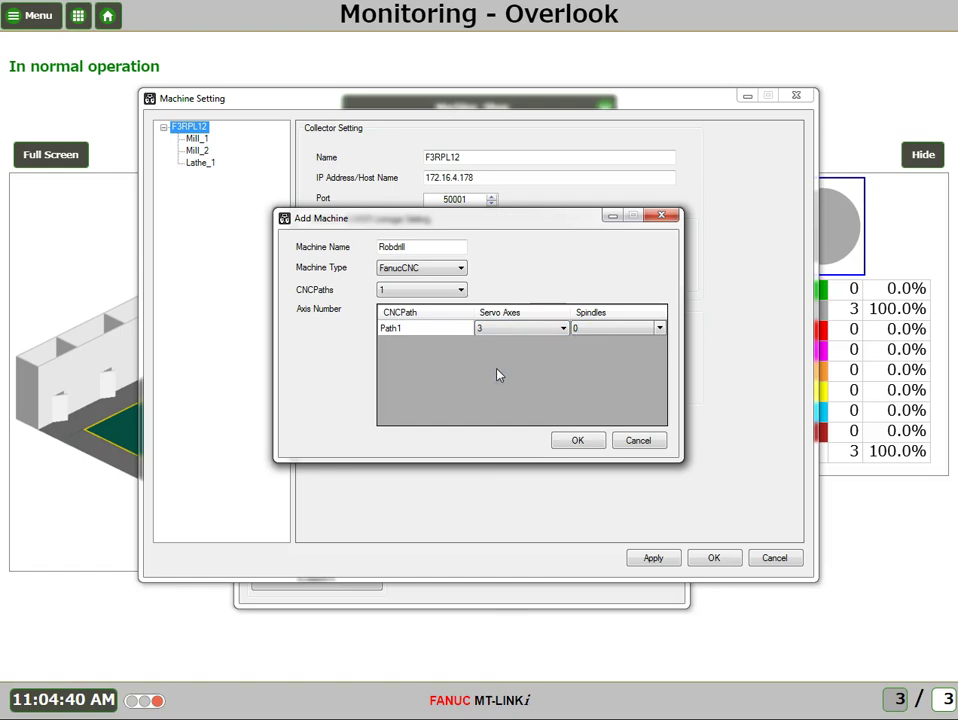
pyautogui.click(659, 328)
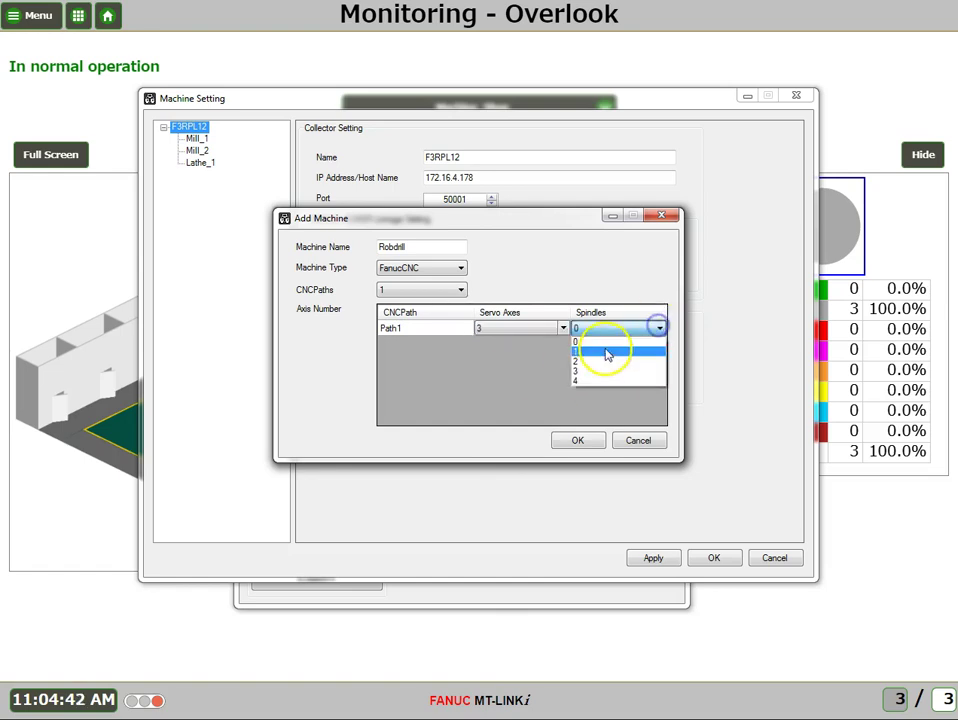
pyautogui.click(607, 353)
pyautogui.click(578, 441)
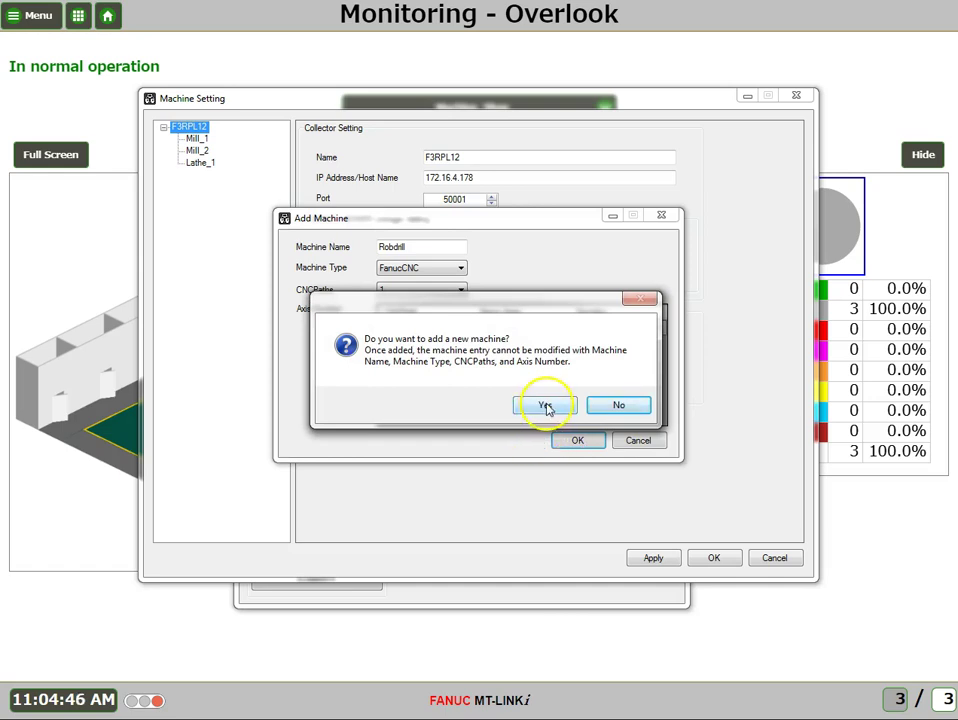
# Confirm Robdrill and connect it at 192.254.215.60, port 8193, with 24-hour time synchronization
pyautogui.click(545, 405)
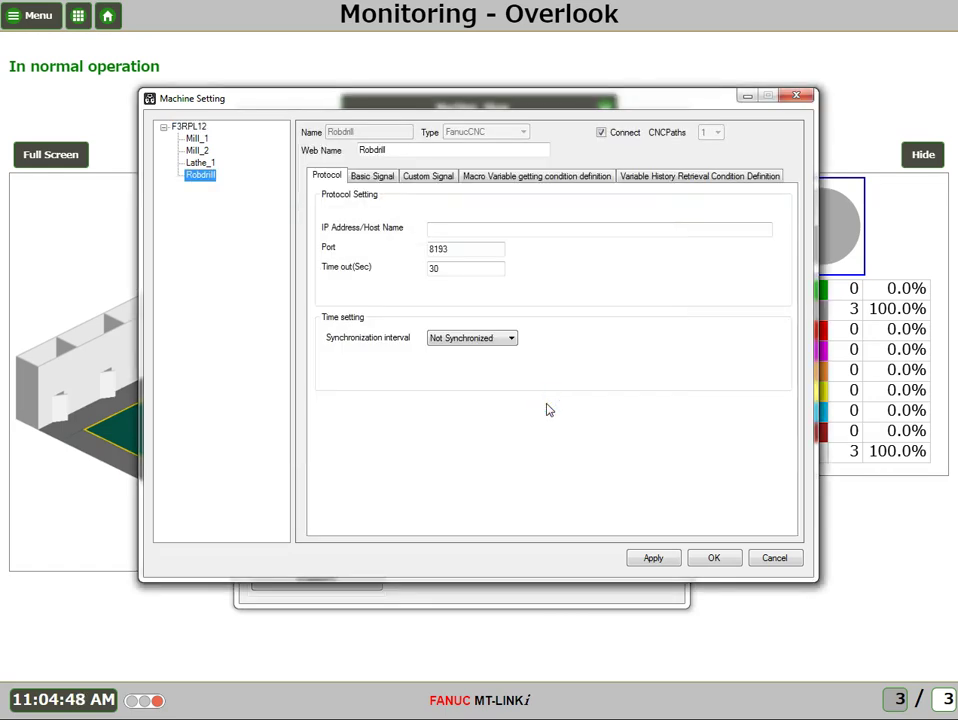
pyautogui.click(553, 227)
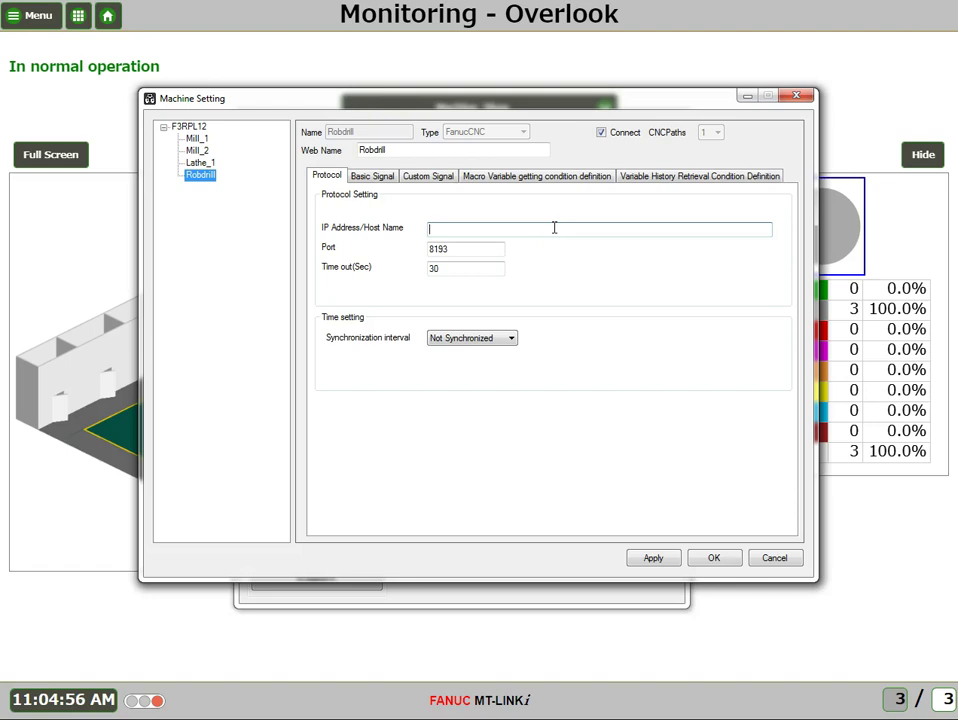
pyautogui.write('192.254.215.60')
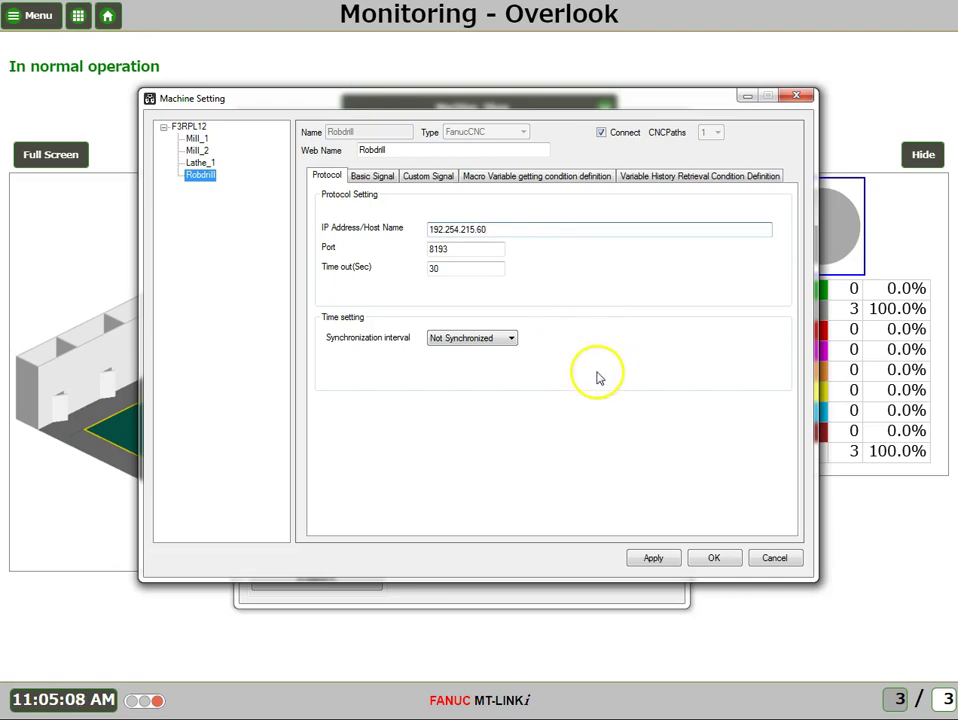
pyautogui.click(487, 249)
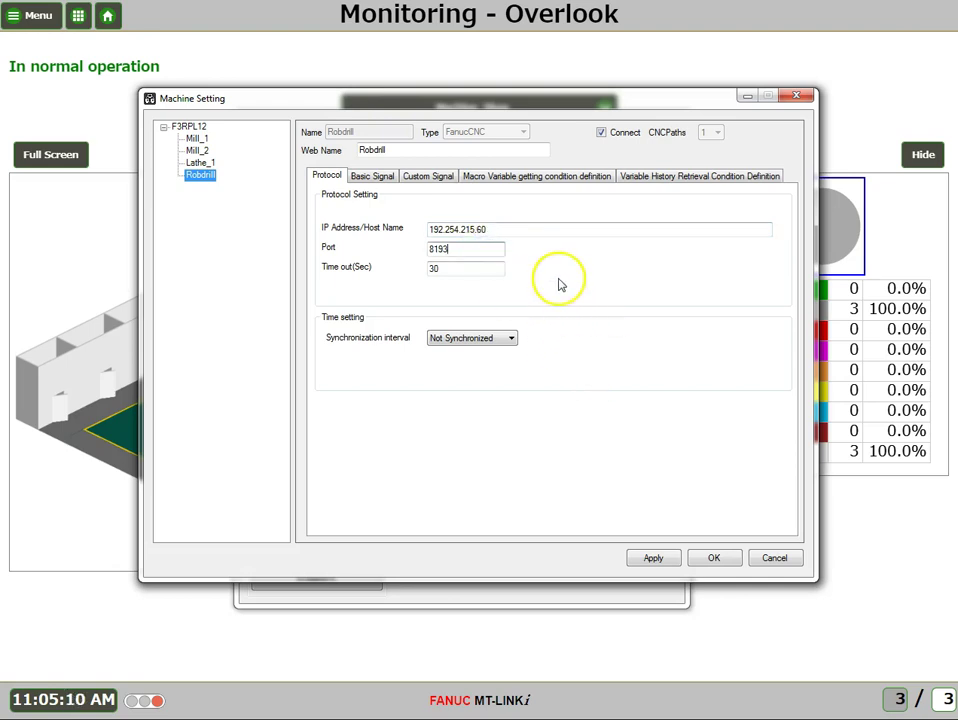
pyautogui.click(477, 268)
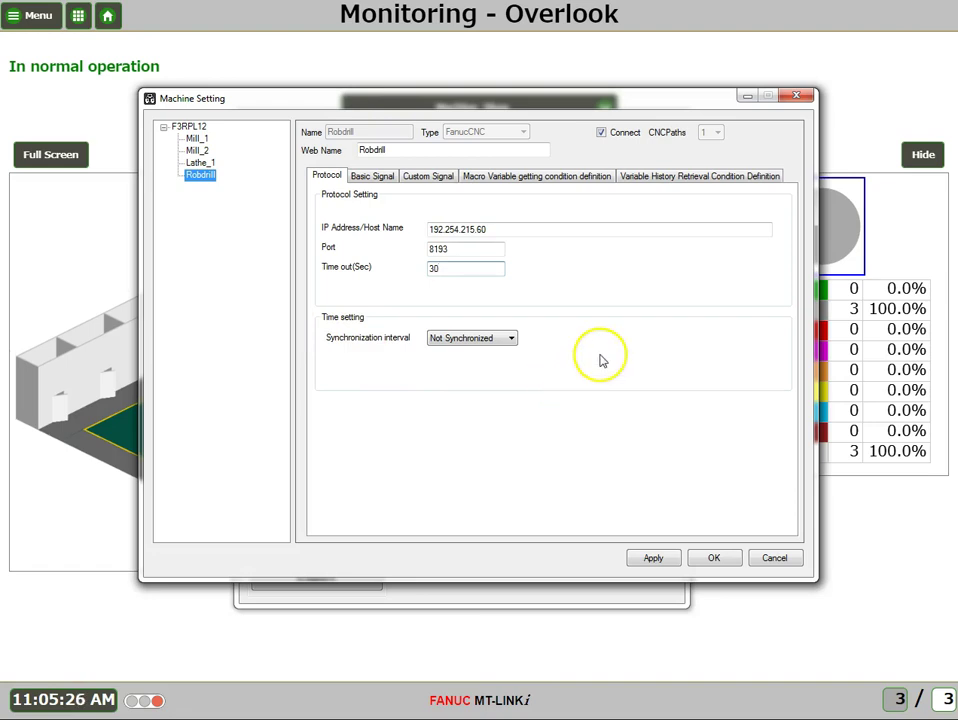
pyautogui.click(511, 338)
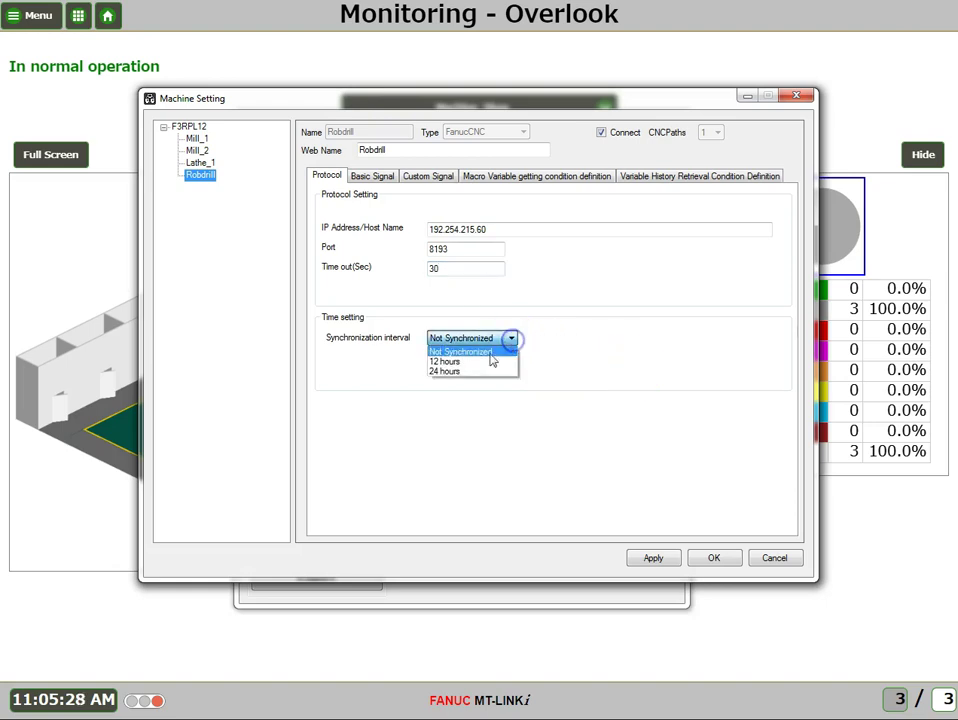
pyautogui.click(460, 372)
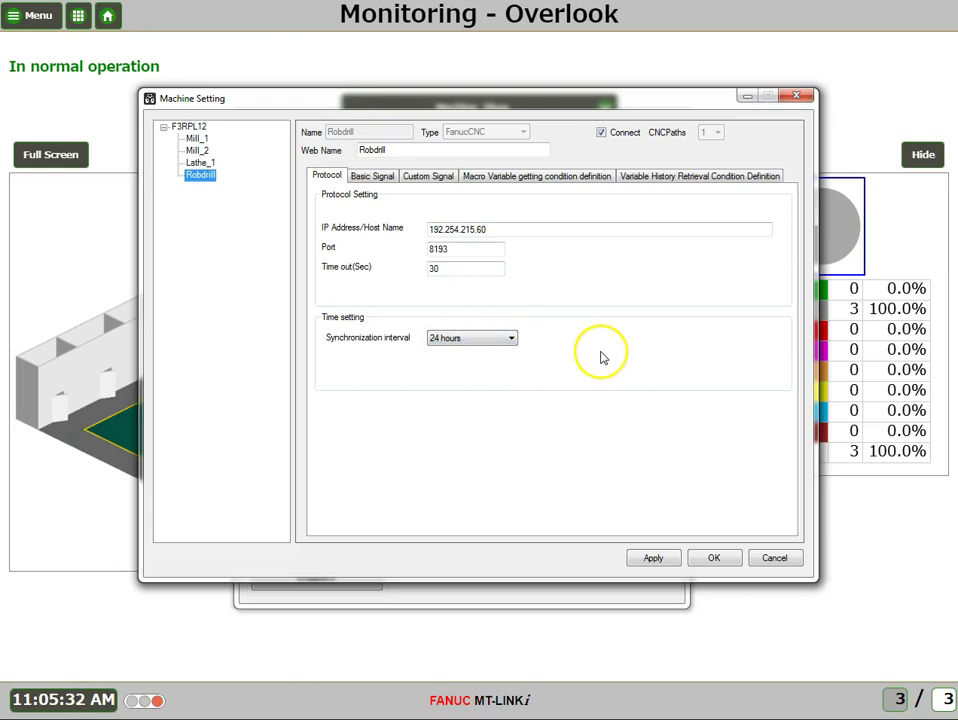
# In Robdrill's Basic Signal list, scroll to row 31 and enable the Override signal
pyautogui.click(379, 183)
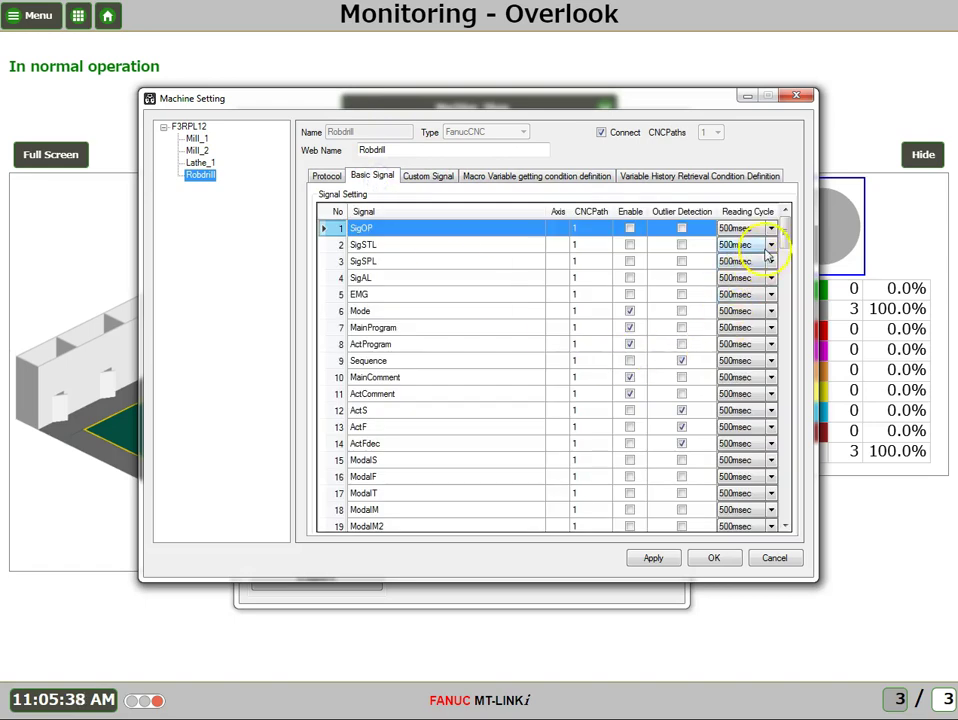
pyautogui.moveTo(786, 236)
pyautogui.mouseDown()
pyautogui.moveTo(783, 331)
pyautogui.moveTo(791, 216)
pyautogui.mouseUp()
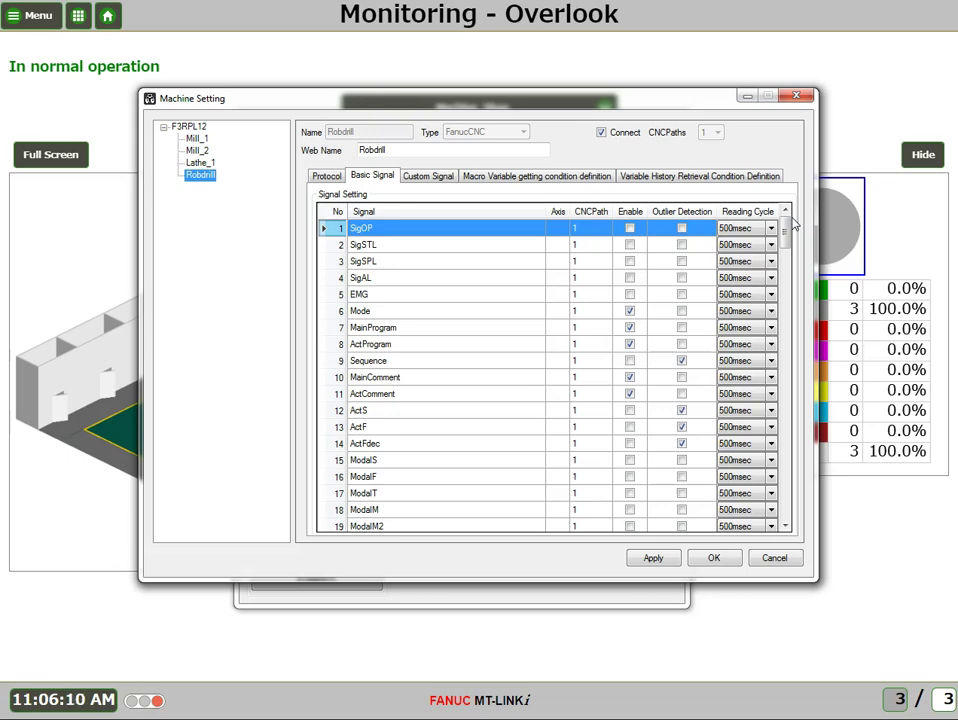
pyautogui.click(630, 327)
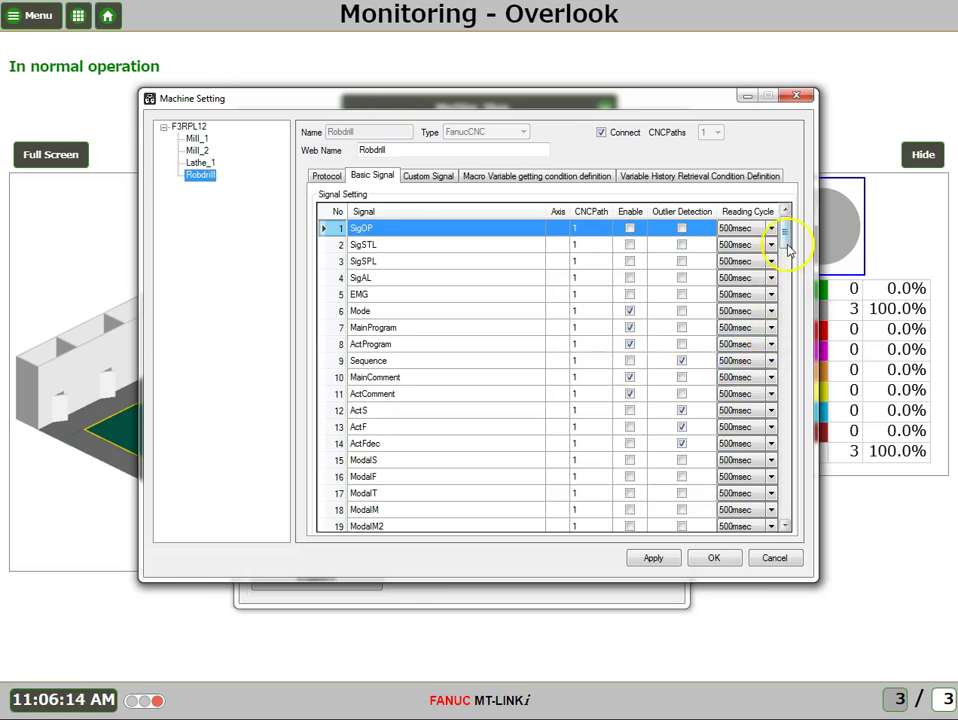
pyautogui.moveTo(787, 243); pyautogui.dragTo(788, 372)
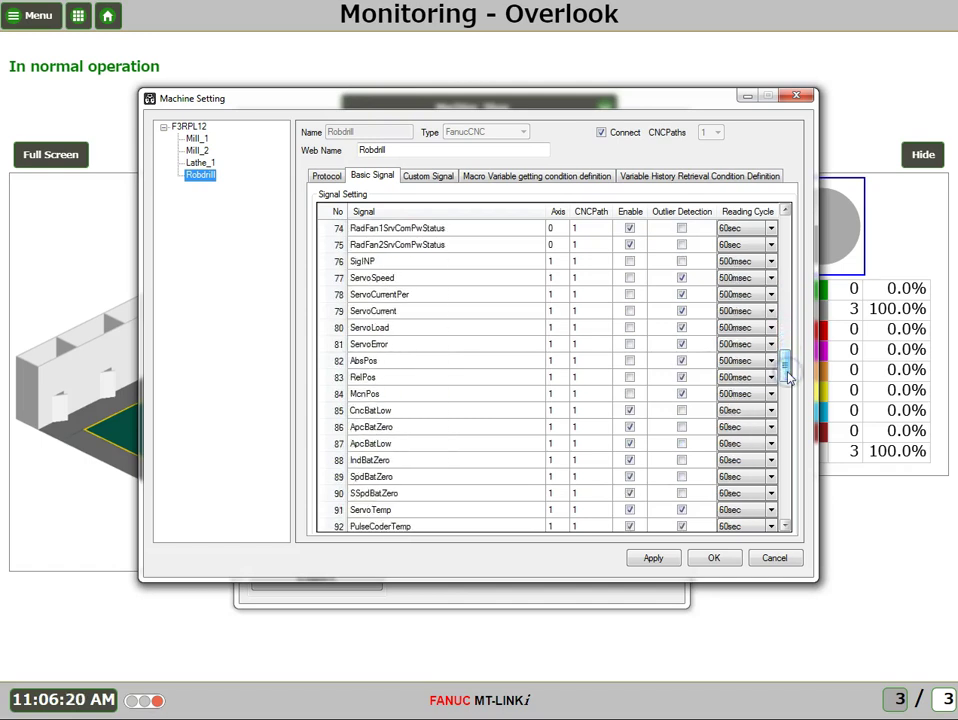
pyautogui.moveTo(788, 372); pyautogui.dragTo(796, 286)
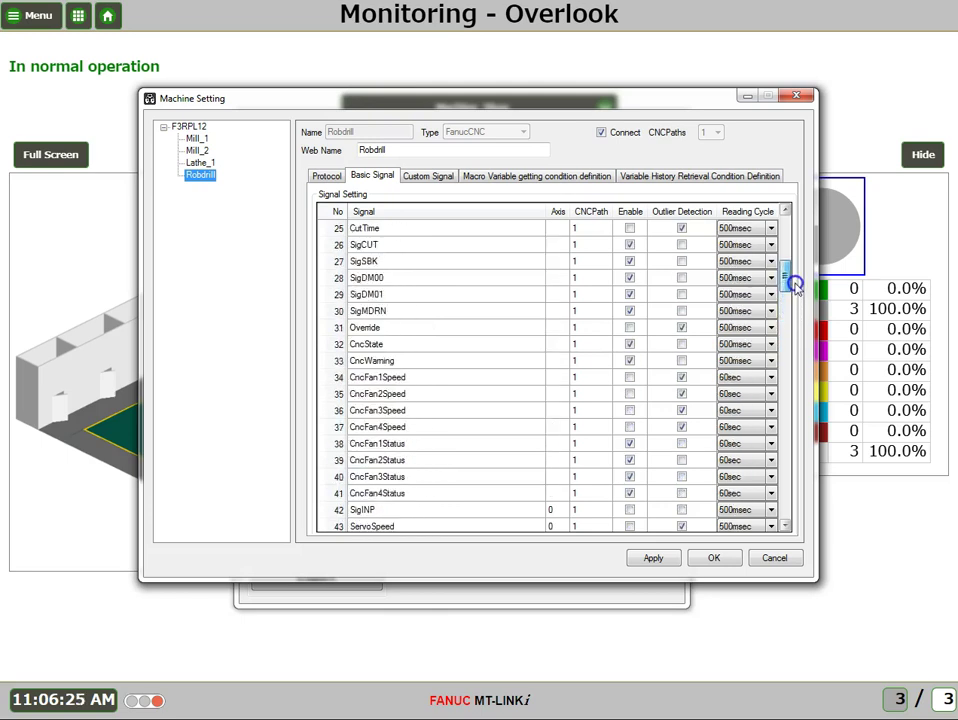
# Give the Override signal Simple Threshold Checker outlier detection and open its threshold parameters
pyautogui.click(629, 328)
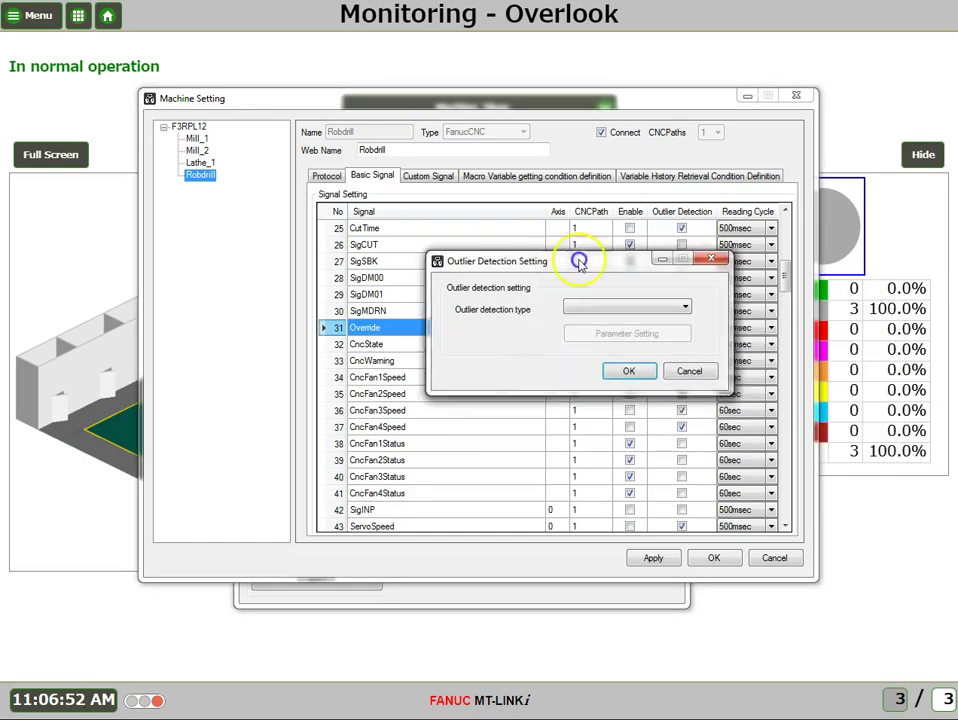
pyautogui.moveTo(520, 252); pyautogui.dragTo(443, 252)
pyautogui.click(535, 300)
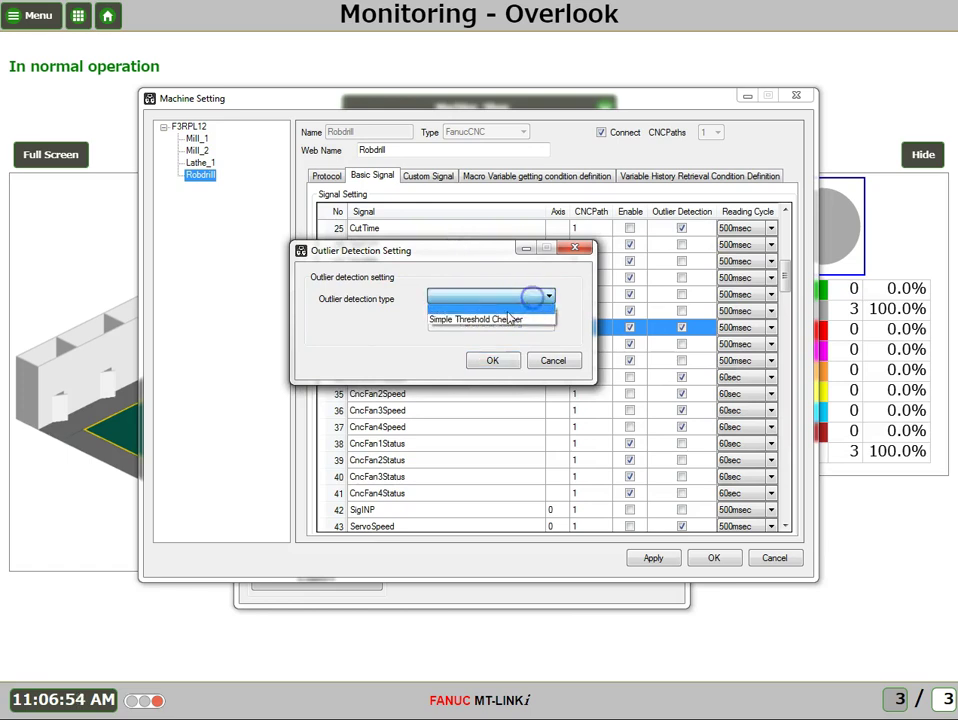
pyautogui.click(492, 316)
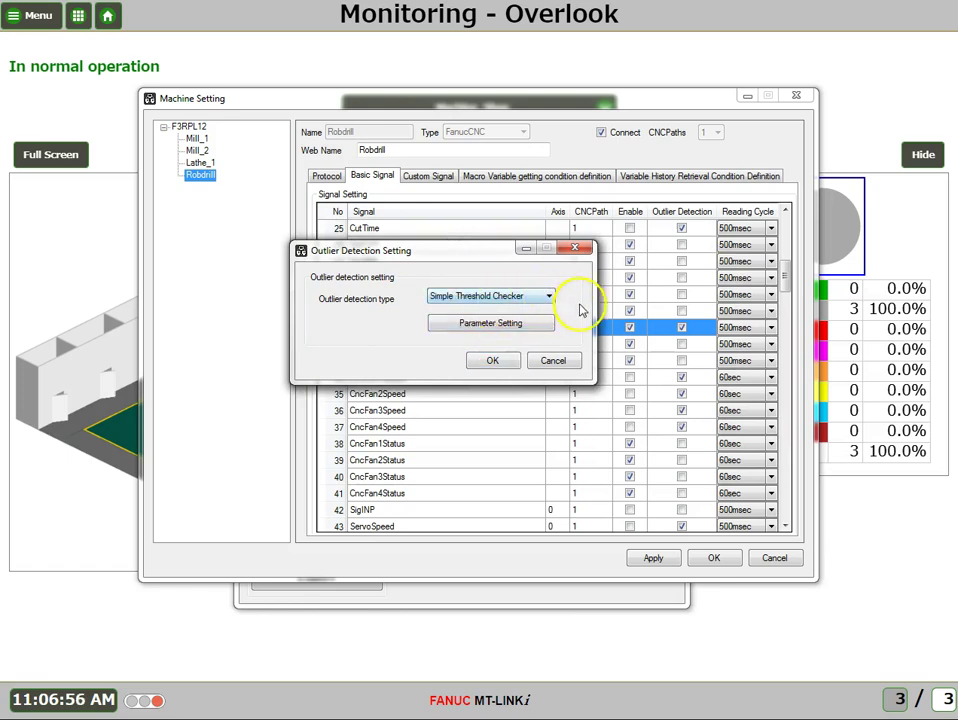
pyautogui.click(493, 328)
pyautogui.click(489, 343)
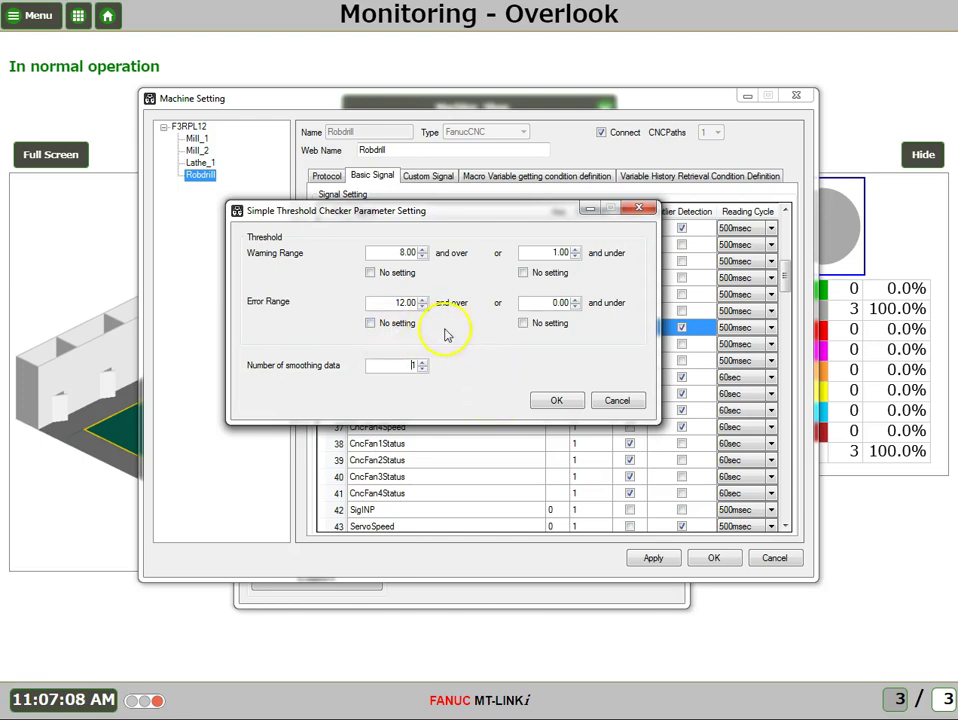
# Set the Override thresholds to warning at 40.00 and under and error at 110.00 and over
pyautogui.click(371, 323)
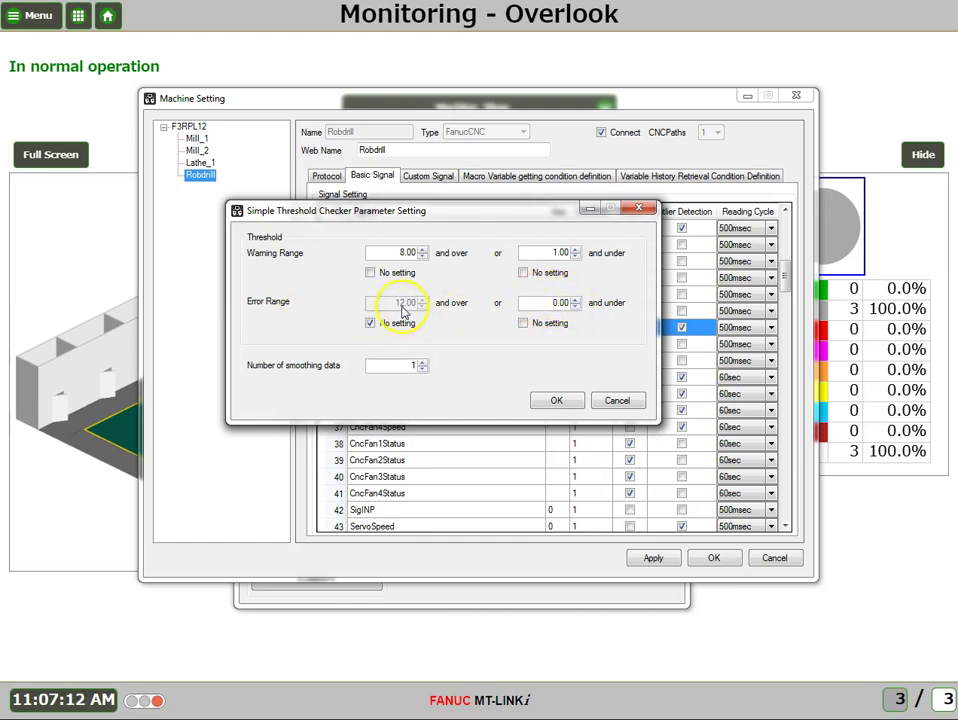
pyautogui.click(371, 323)
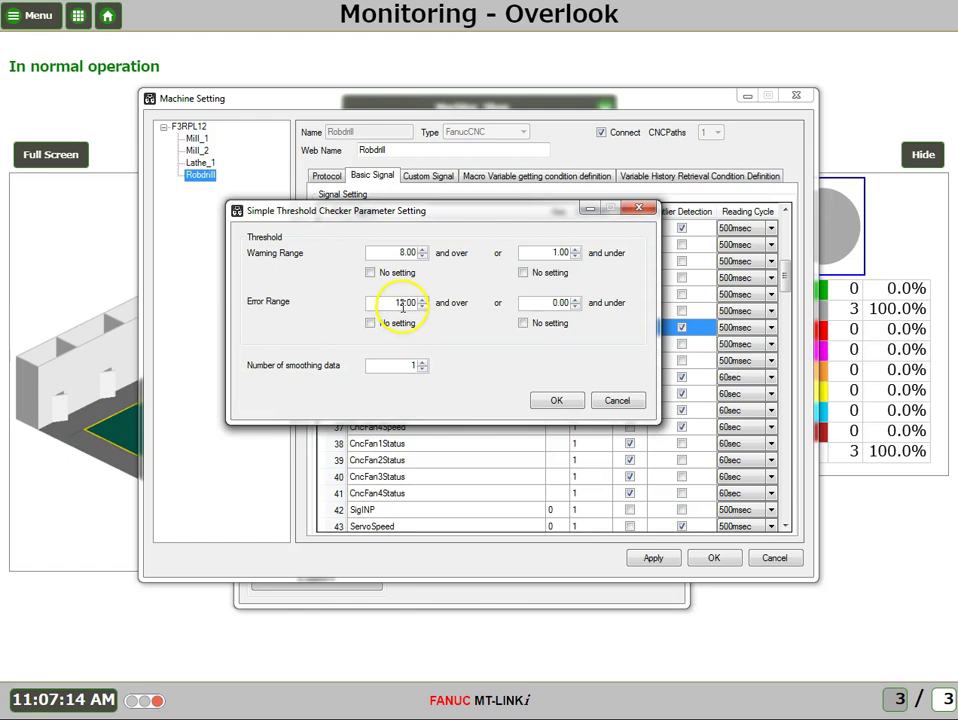
pyautogui.click(404, 302)
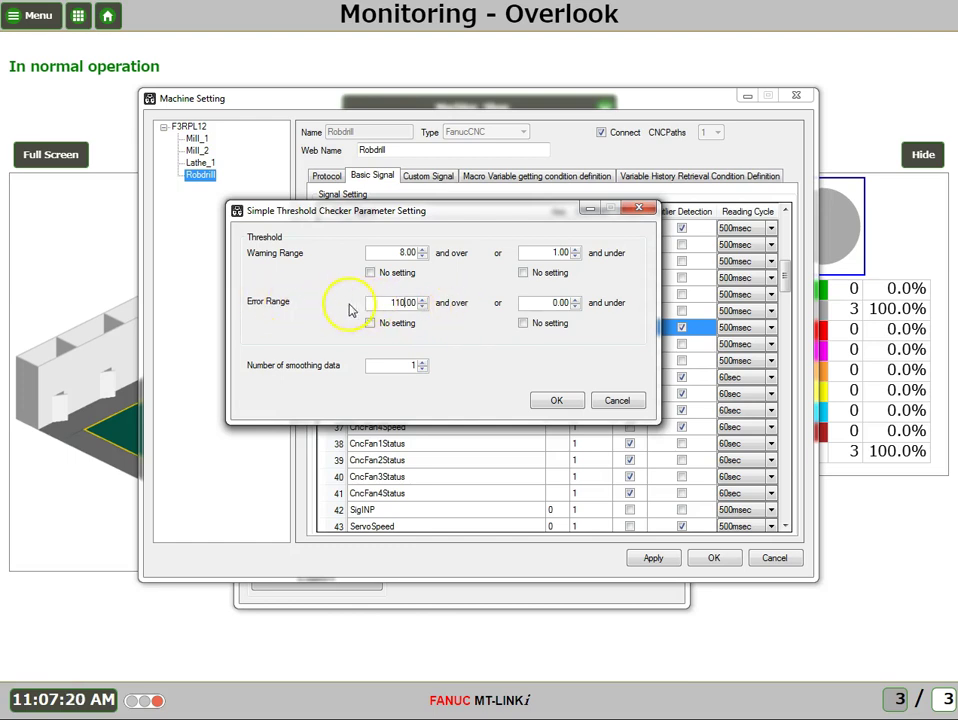
pyautogui.click(523, 323)
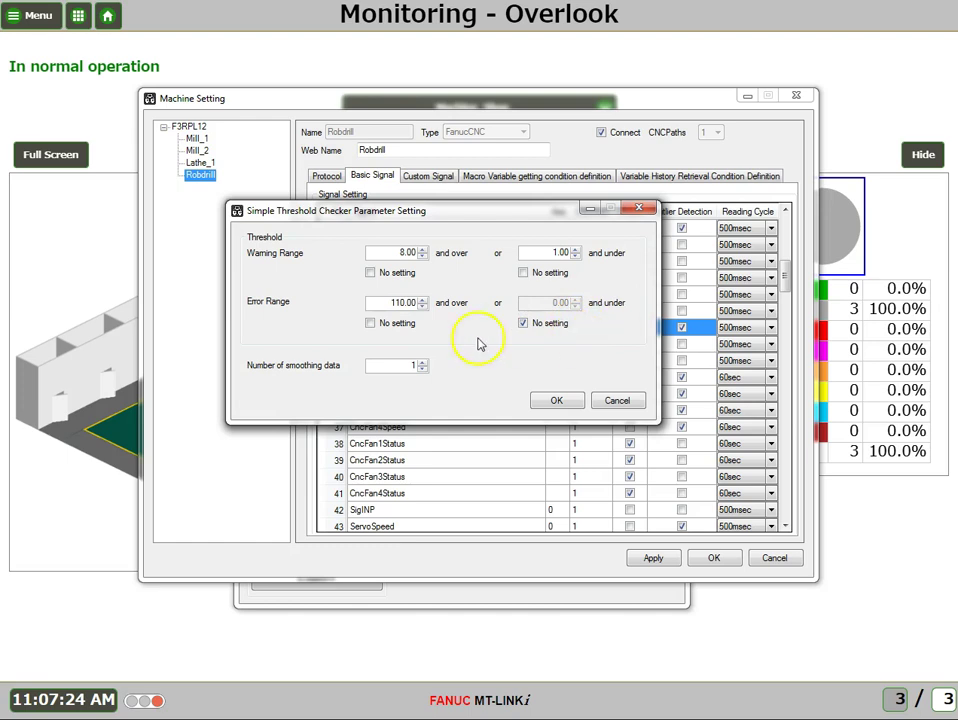
pyautogui.click(404, 302)
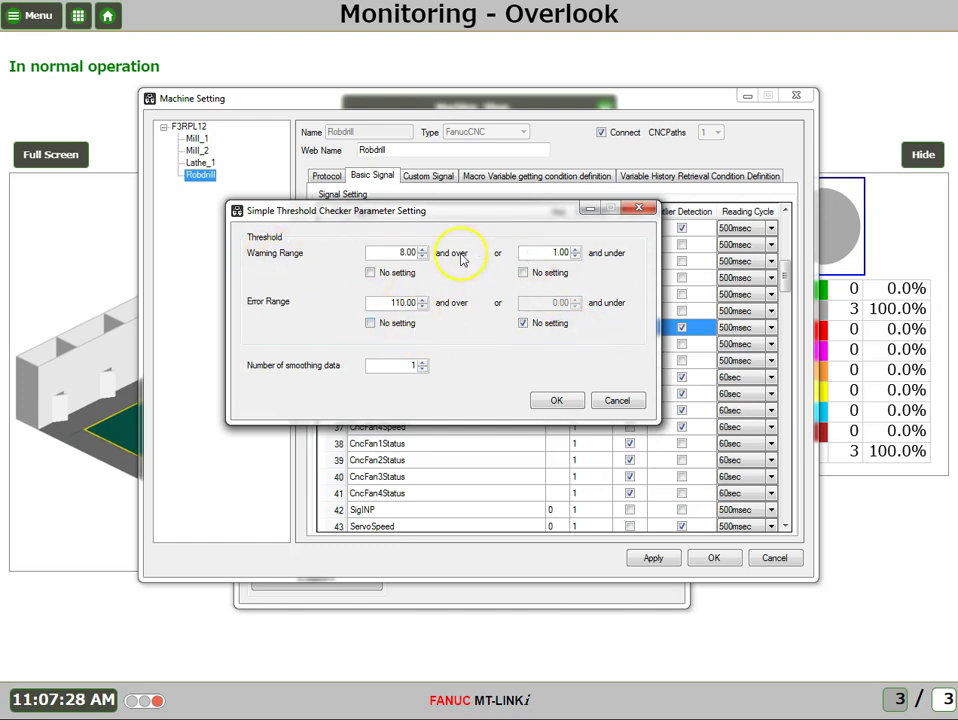
pyautogui.click(548, 252)
pyautogui.click(370, 272)
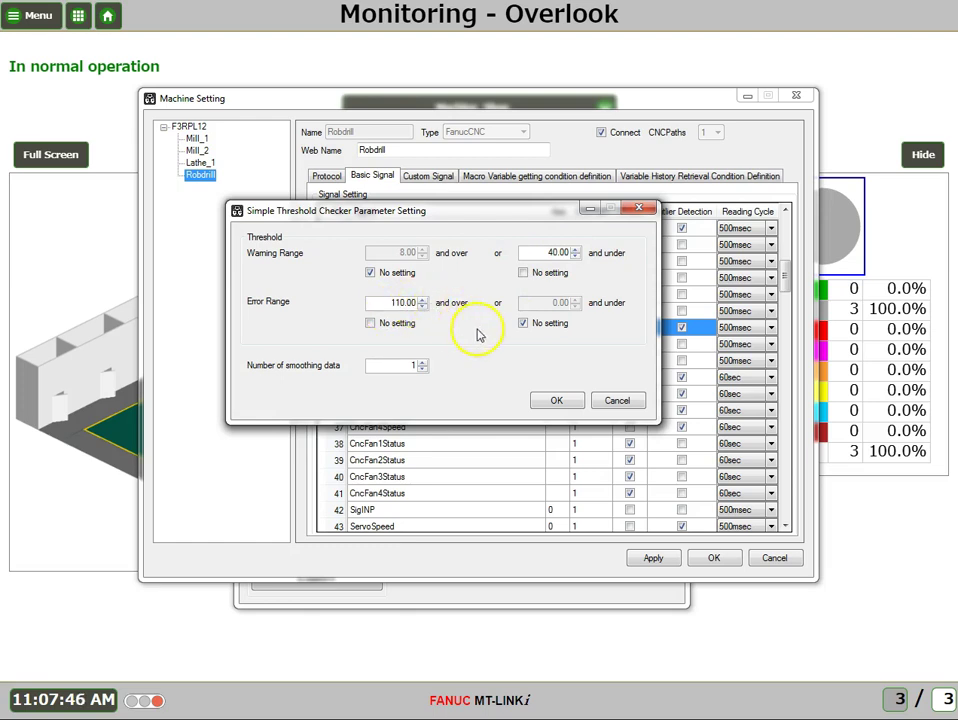
pyautogui.click(558, 402)
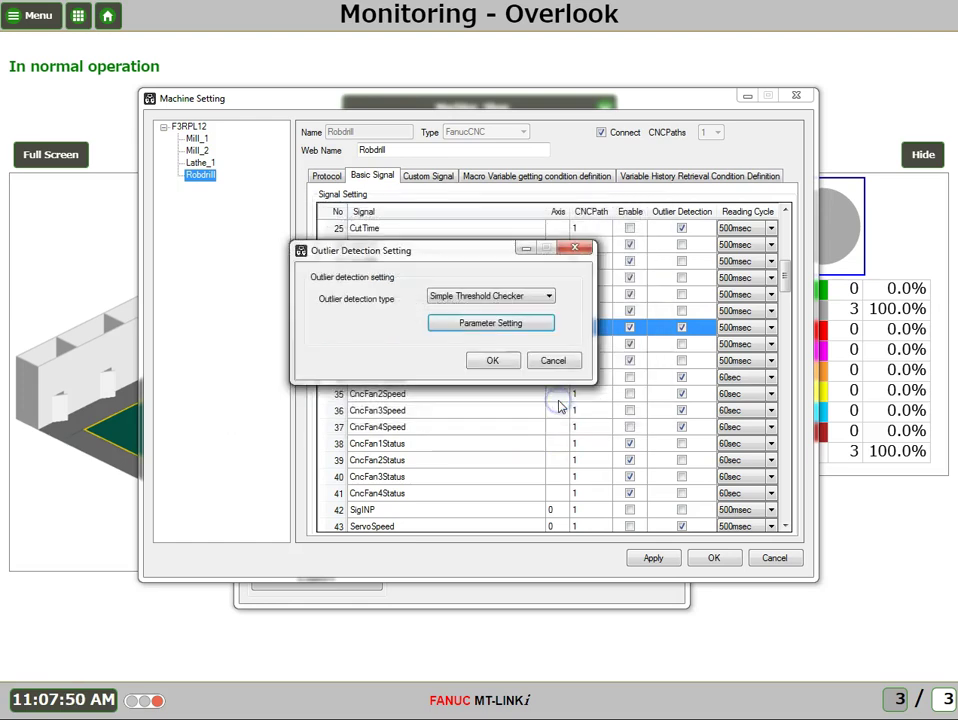
pyautogui.click(494, 365)
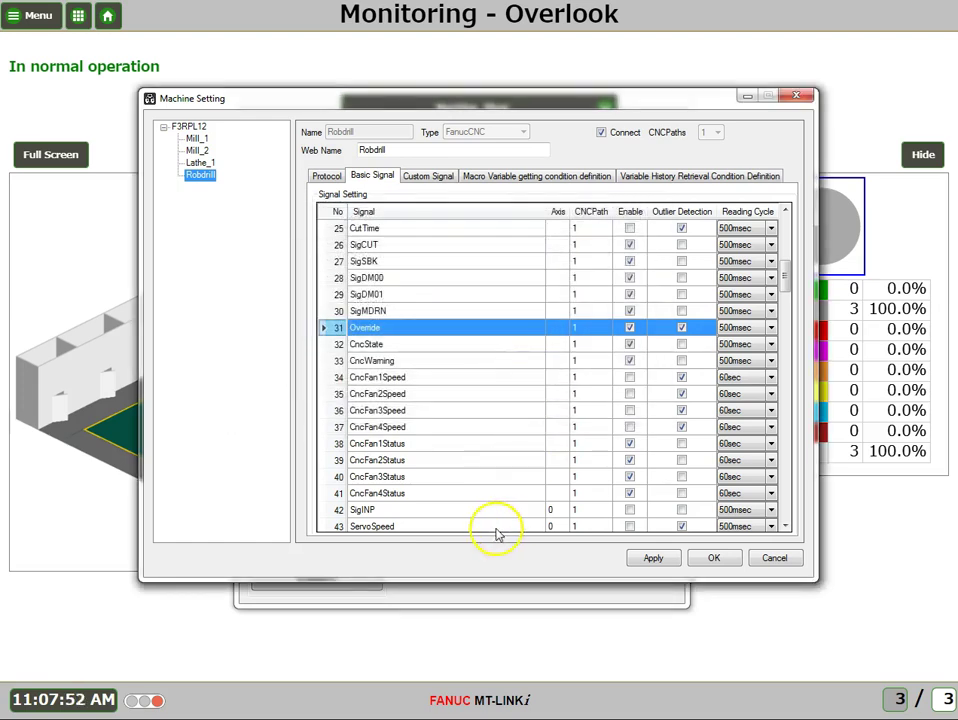
# Add custom PMC signal Y12.3, data type BIT, read every 500msec, to Robdrill
pyautogui.click(432, 177)
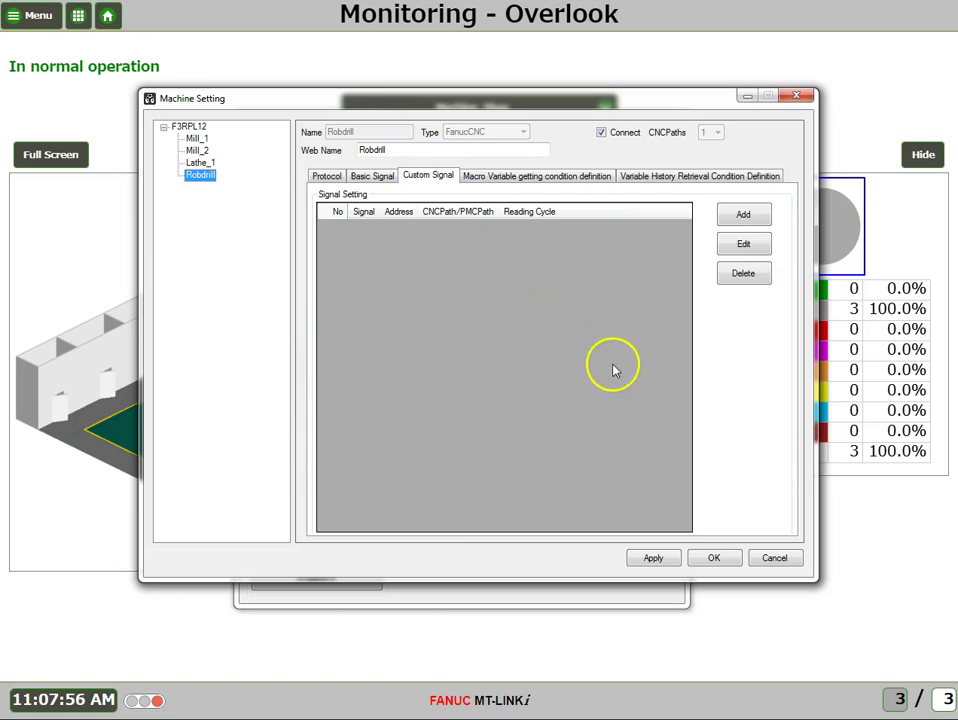
pyautogui.click(743, 217)
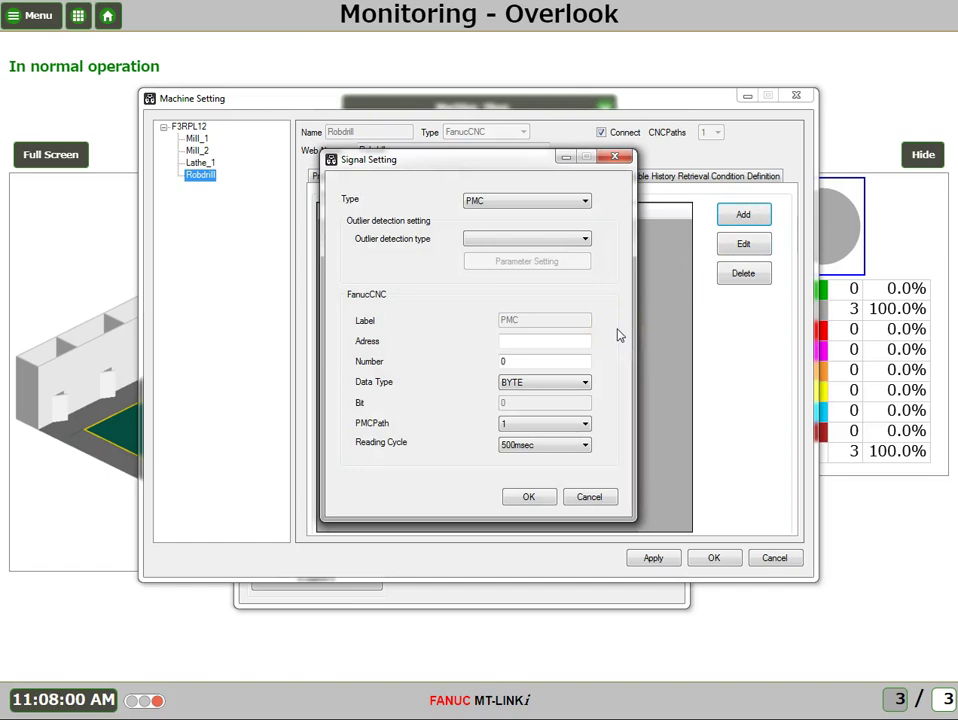
pyautogui.click(588, 336)
pyautogui.click(585, 200)
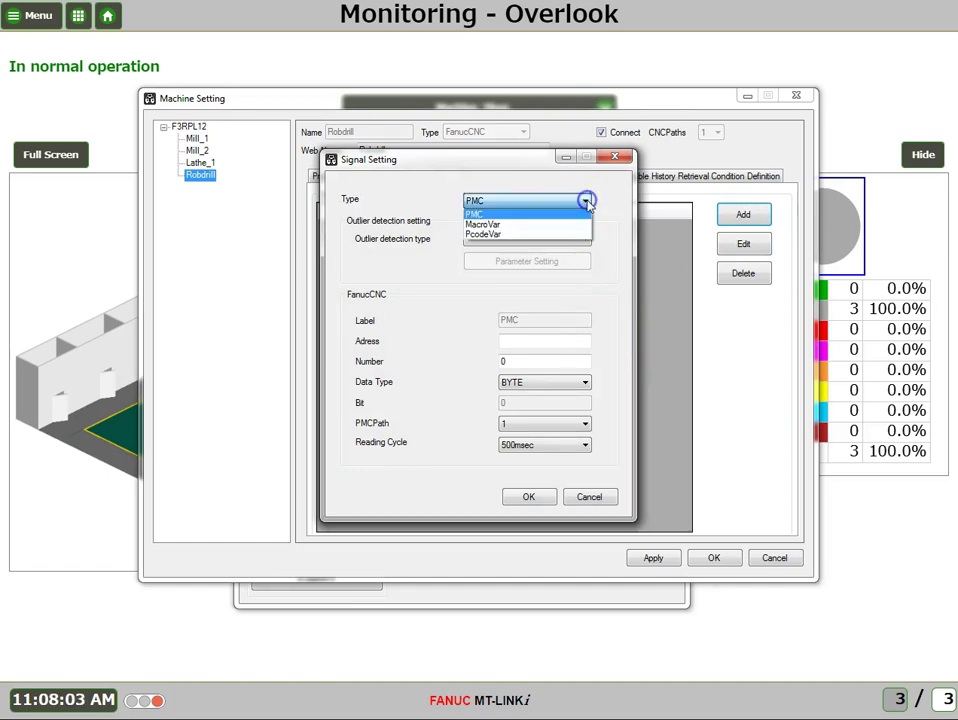
pyautogui.click(481, 215)
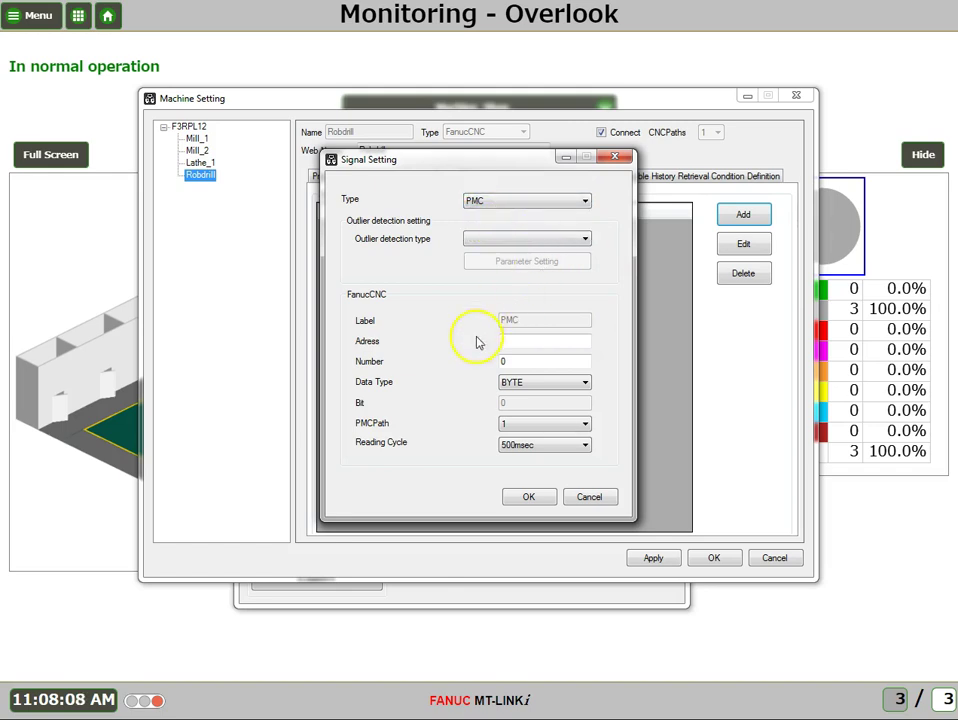
pyautogui.click(533, 340)
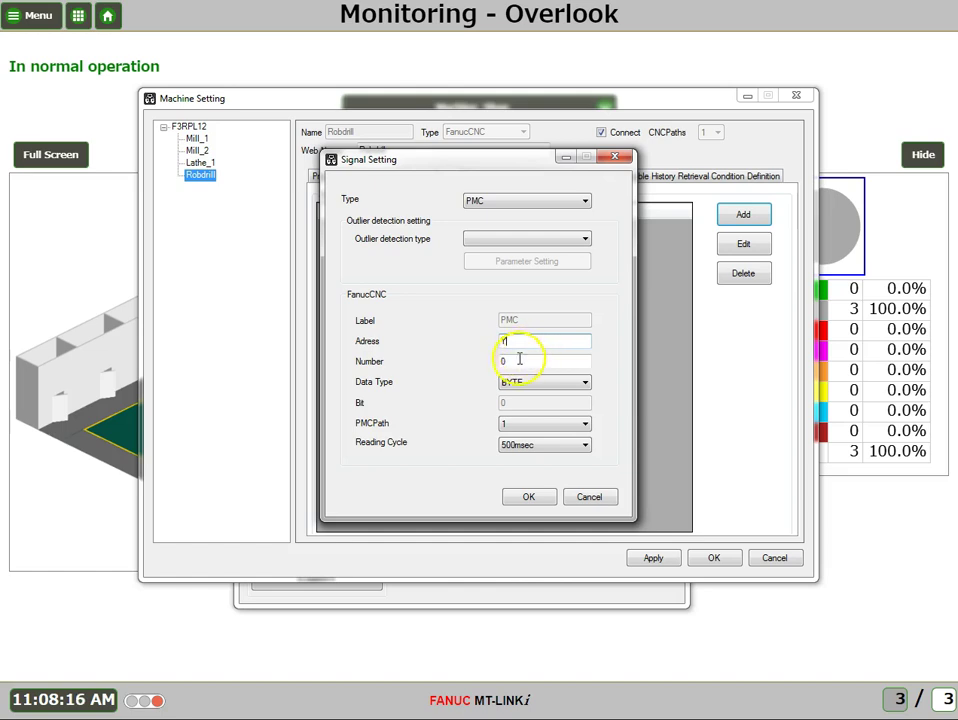
pyautogui.moveTo(545, 362); pyautogui.dragTo(485, 364)
pyautogui.write('12')
pyautogui.click(540, 383)
pyautogui.click(512, 395)
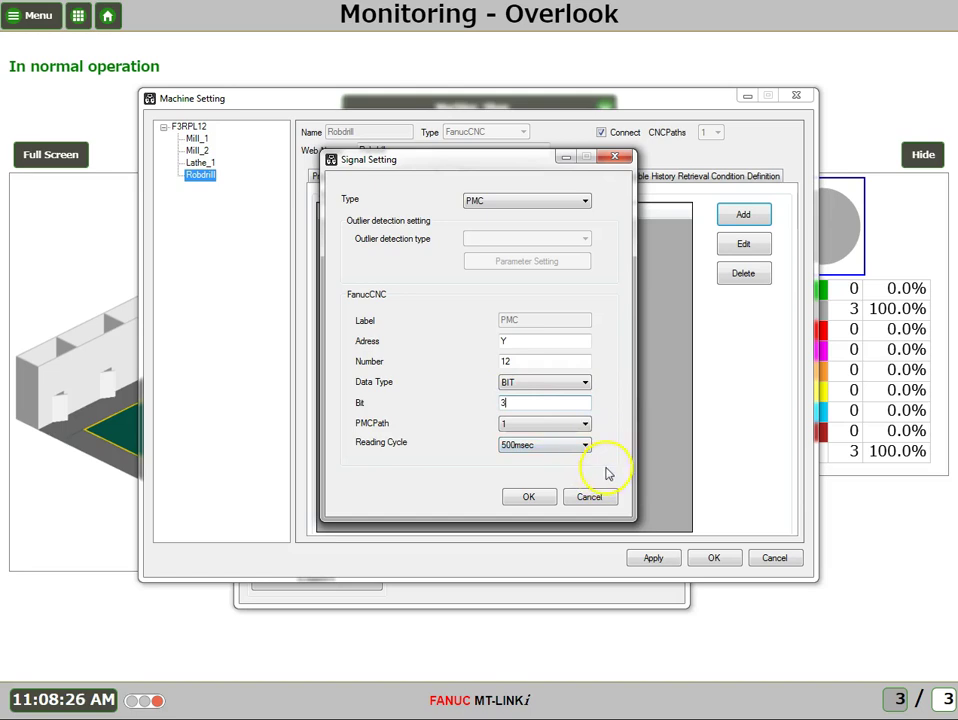
pyautogui.click(536, 499)
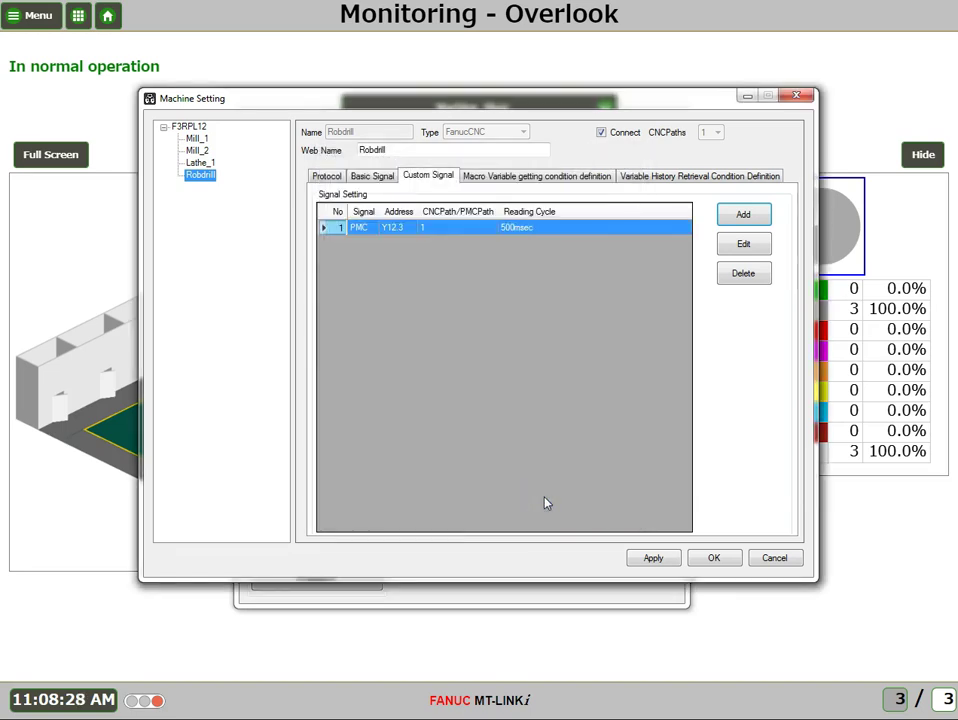
# Review the macro variable conditions, save the machine settings, and go to Equipment Setting
pyautogui.click(520, 177)
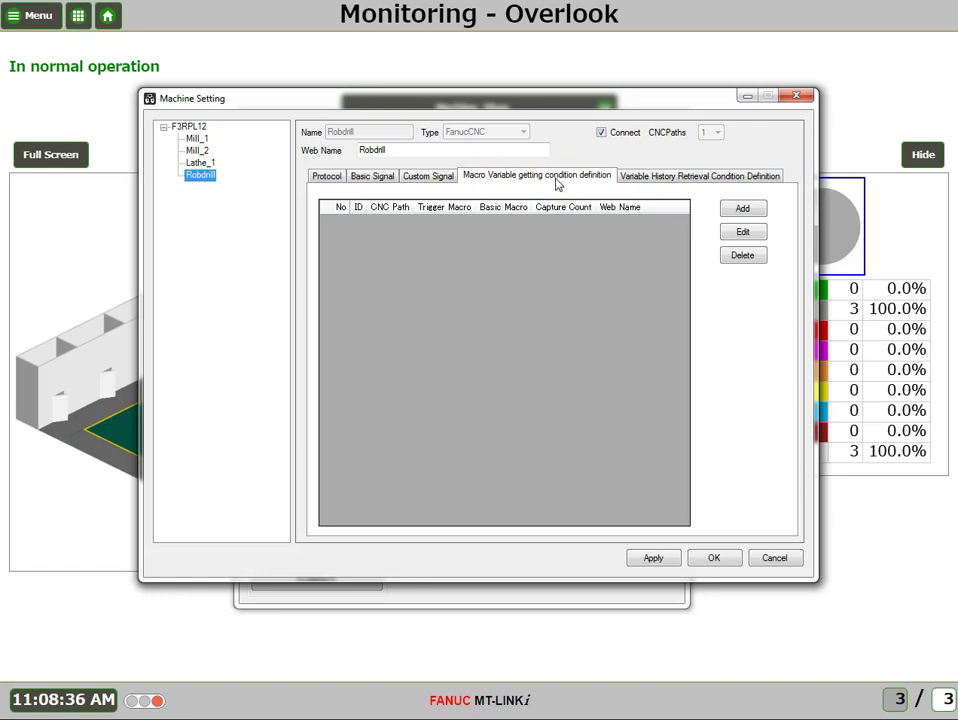
pyautogui.click(717, 559)
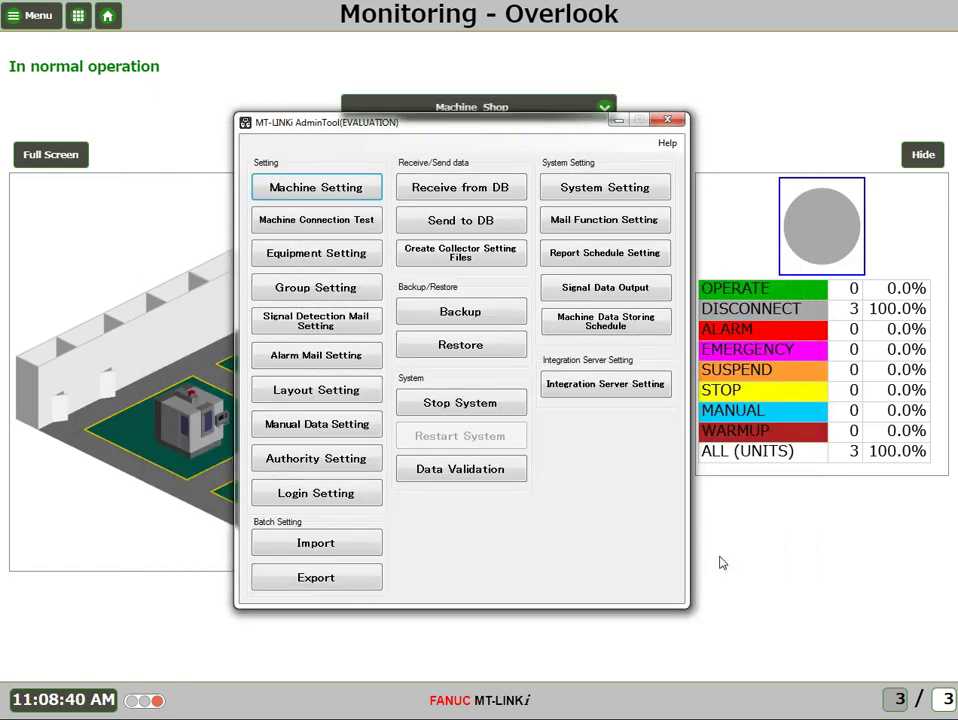
pyautogui.click(329, 258)
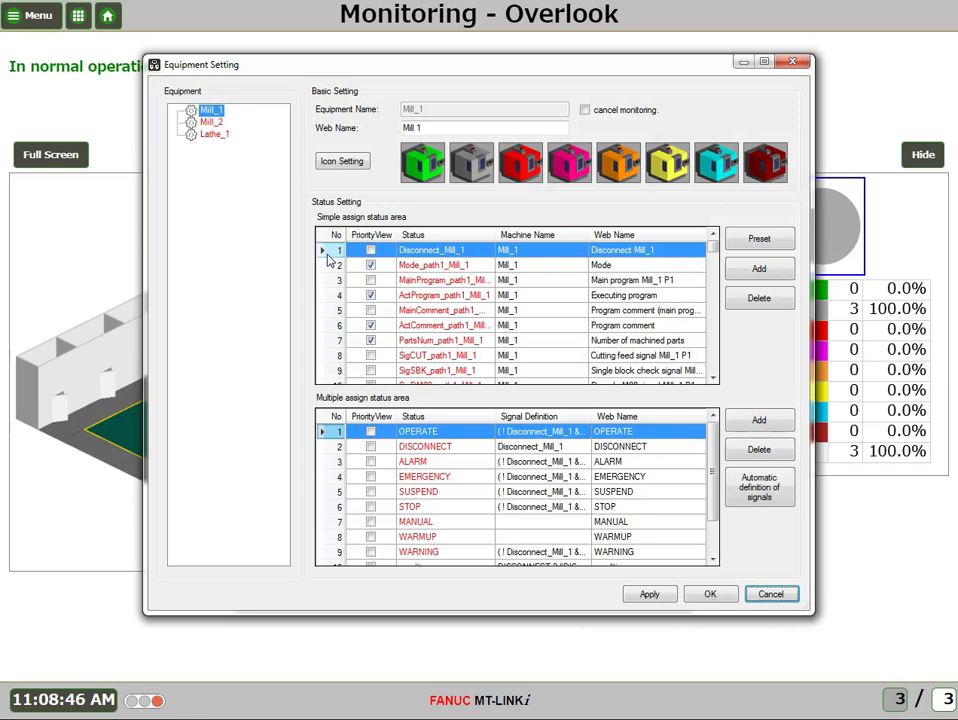
# Add a new equipment entry with both Equipment Name and Web Name set to Robodrill
pyautogui.rightClick(200, 142)
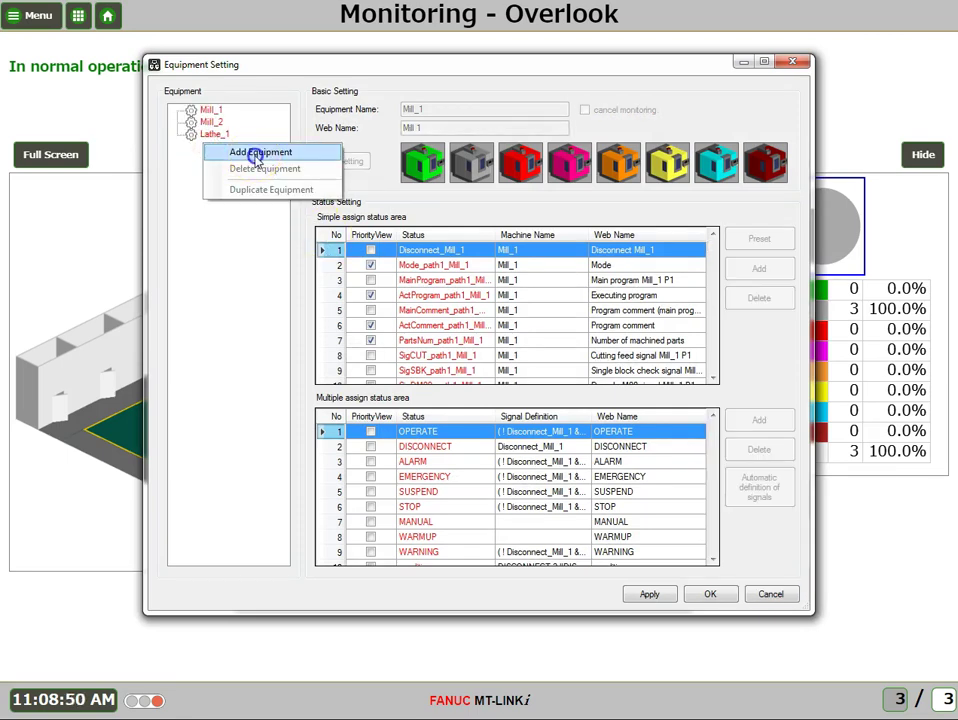
pyautogui.click(246, 153)
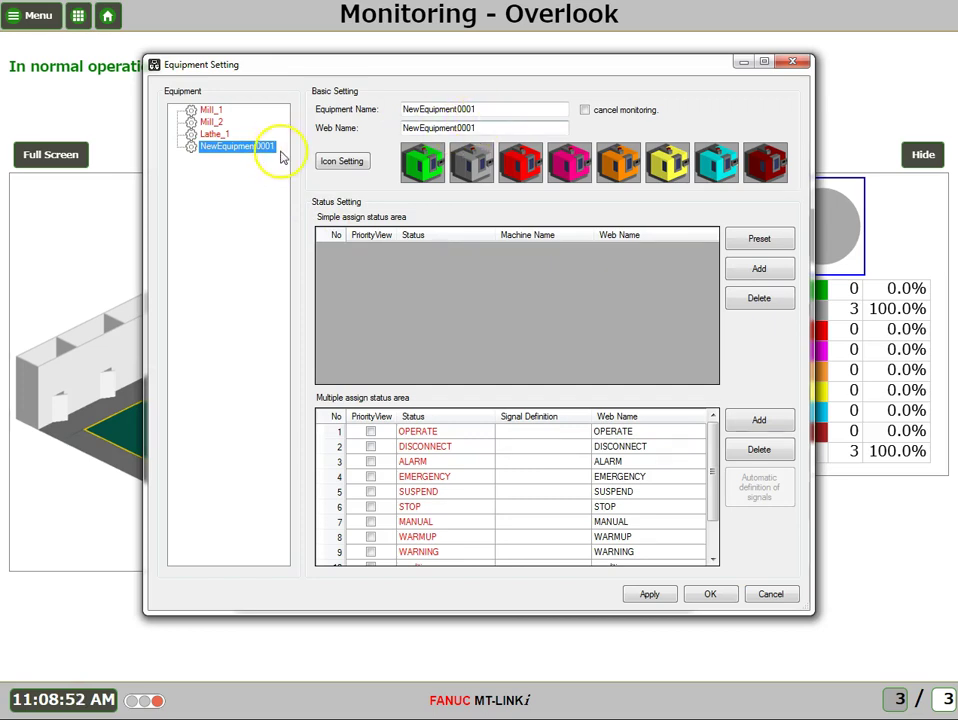
pyautogui.moveTo(485, 109); pyautogui.dragTo(394, 99)
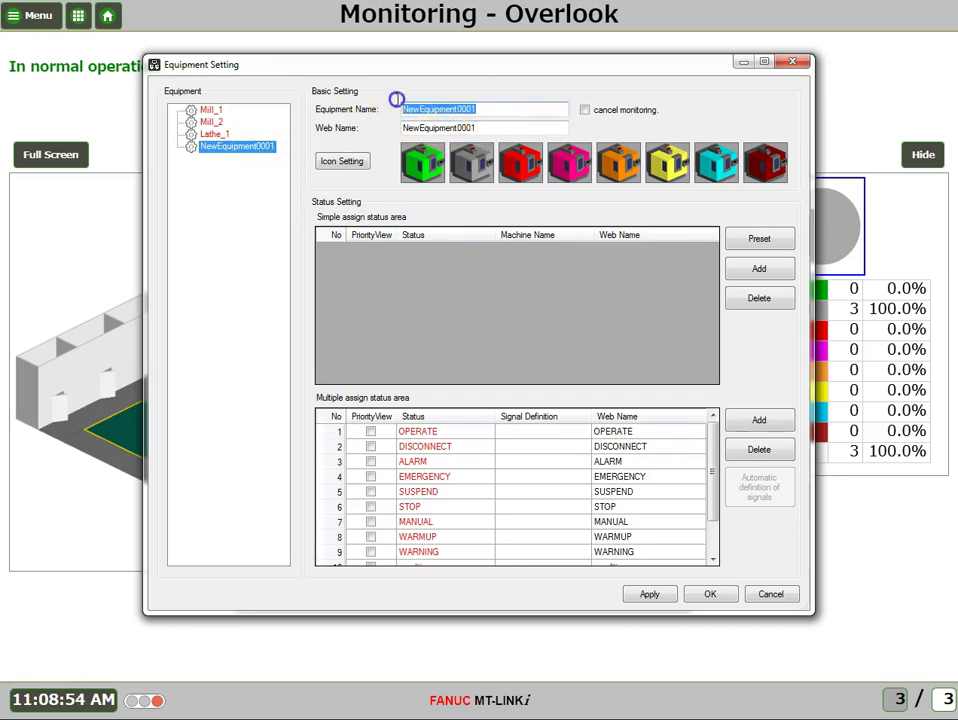
pyautogui.write('Robodrill')
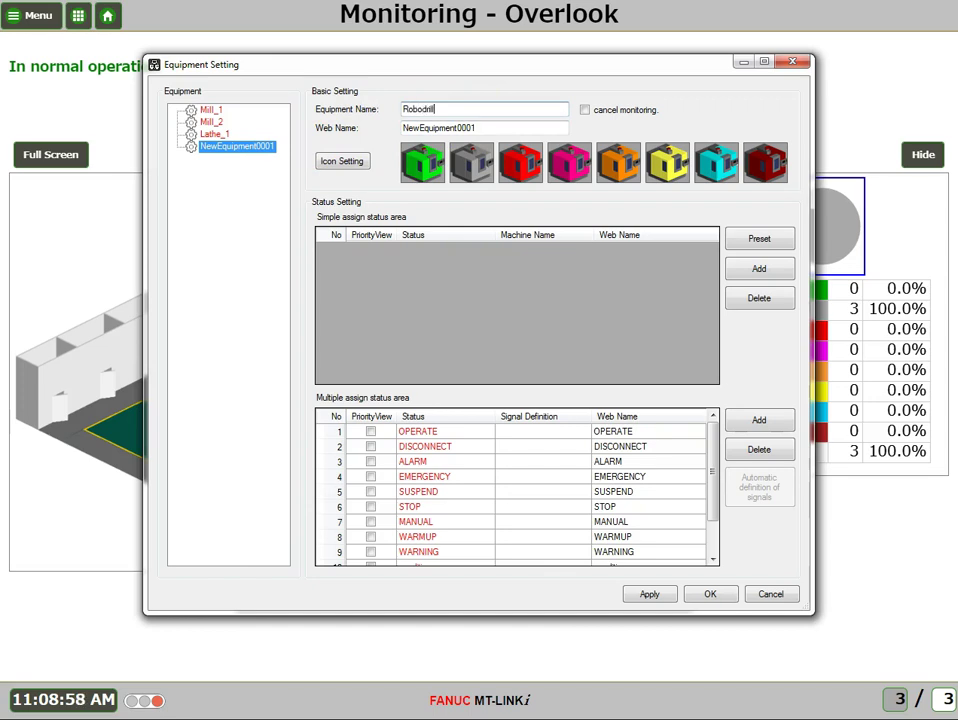
pyautogui.moveTo(478, 127); pyautogui.dragTo(340, 115)
pyautogui.write('Robodrill')
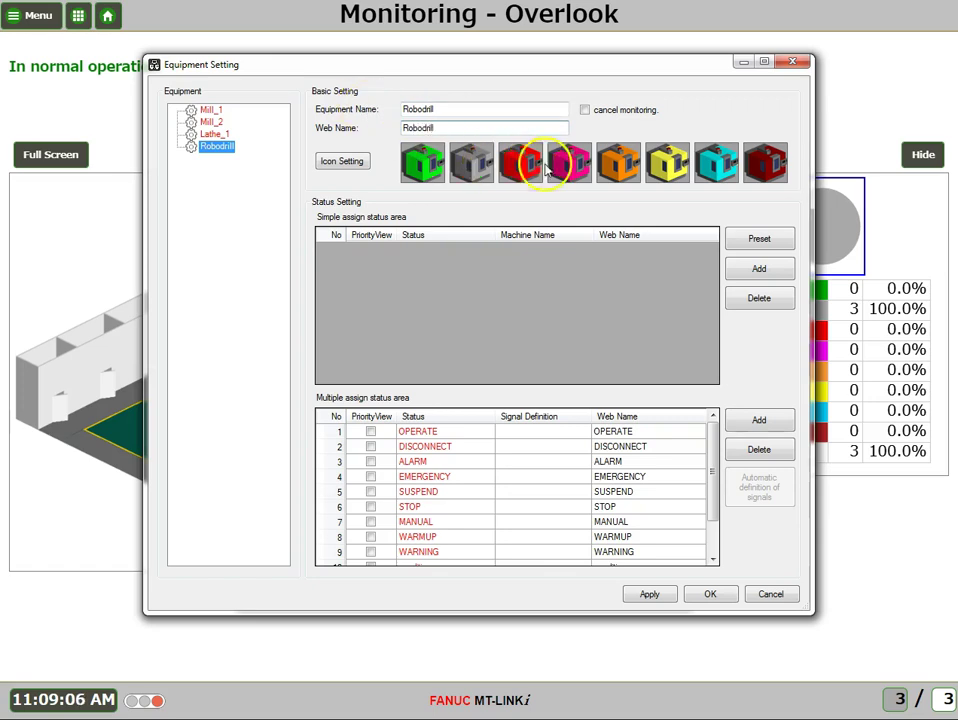
# Bring up the status icon settings for the Robodrill equipment
pyautogui.click(359, 172)
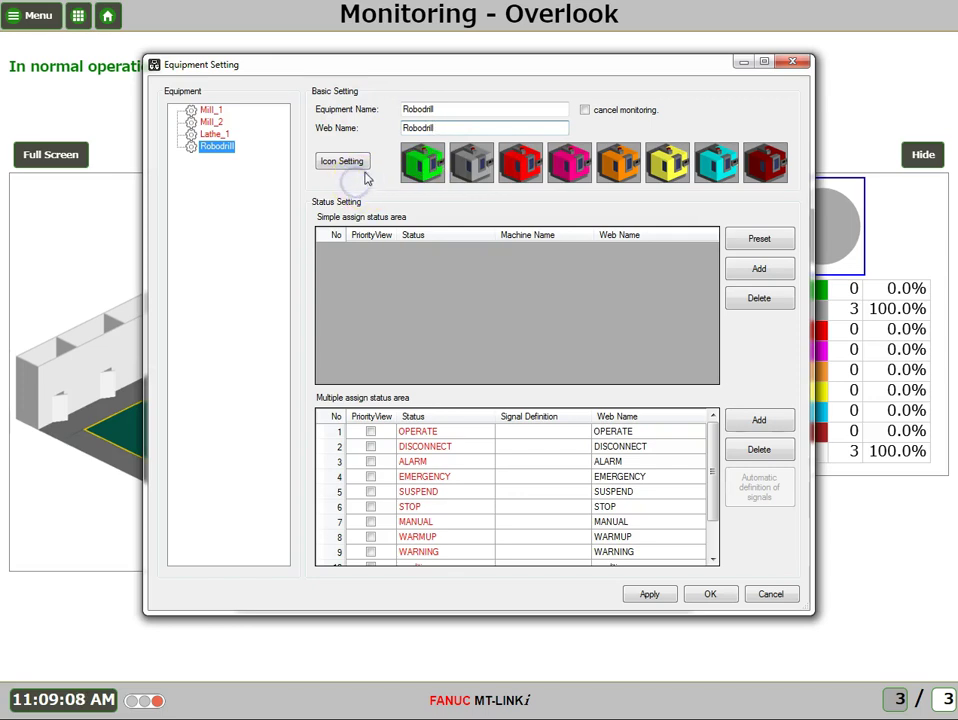
pyautogui.click(374, 171)
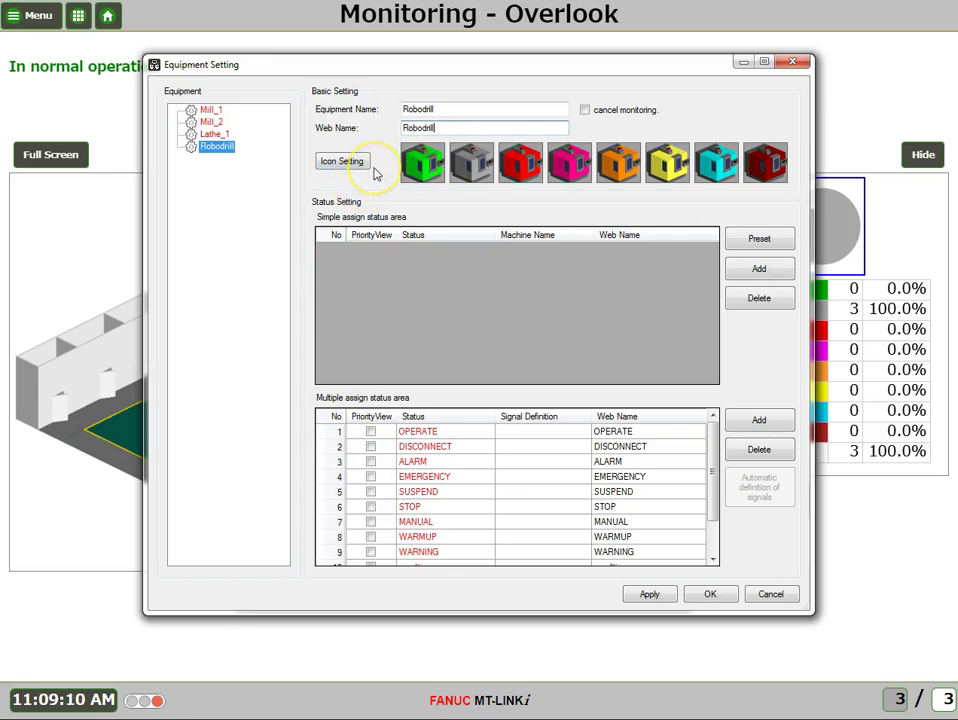
pyautogui.moveTo(368, 93); pyautogui.dragTo(424, 76)
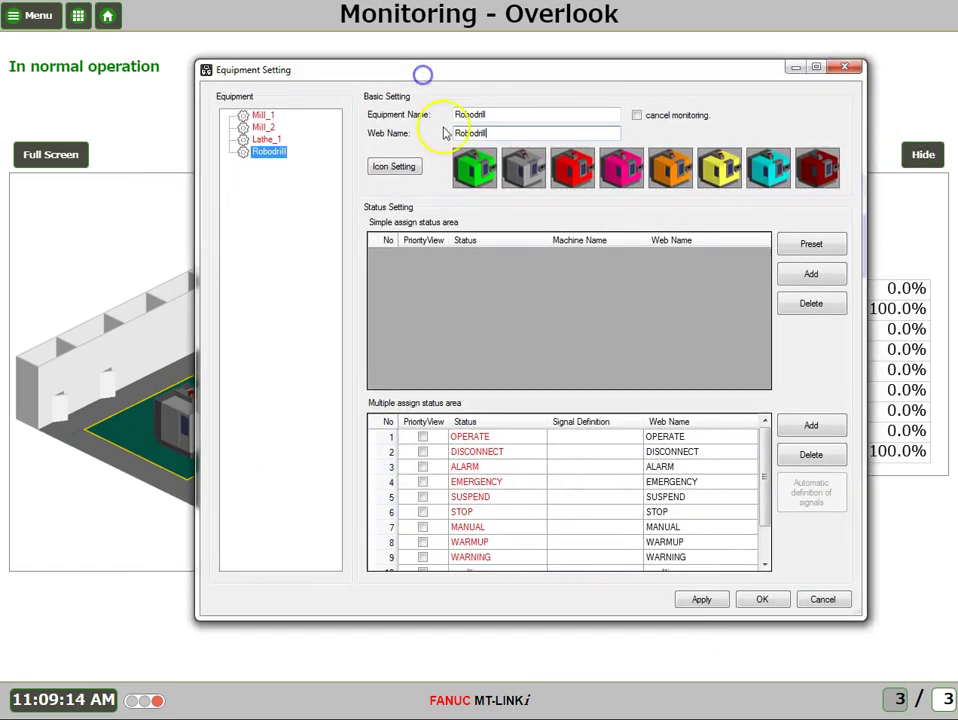
pyautogui.moveTo(462, 232)
pyautogui.mouseDown()
pyautogui.moveTo(487, 231)
pyautogui.moveTo(462, 168)
pyautogui.moveTo(476, 172)
pyautogui.mouseUp()
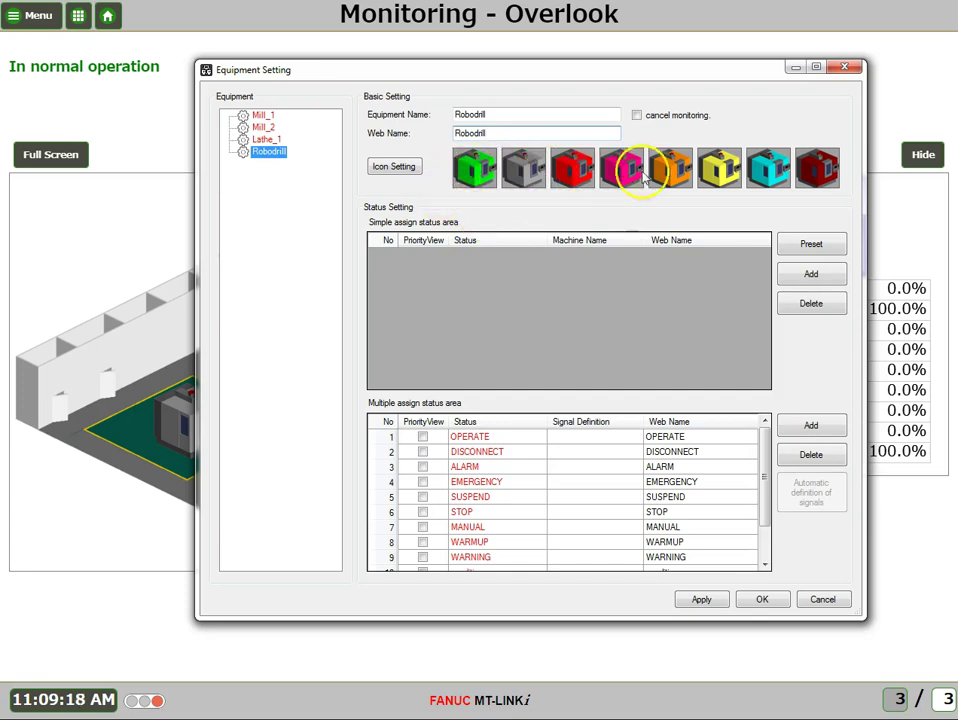
pyautogui.click(396, 166)
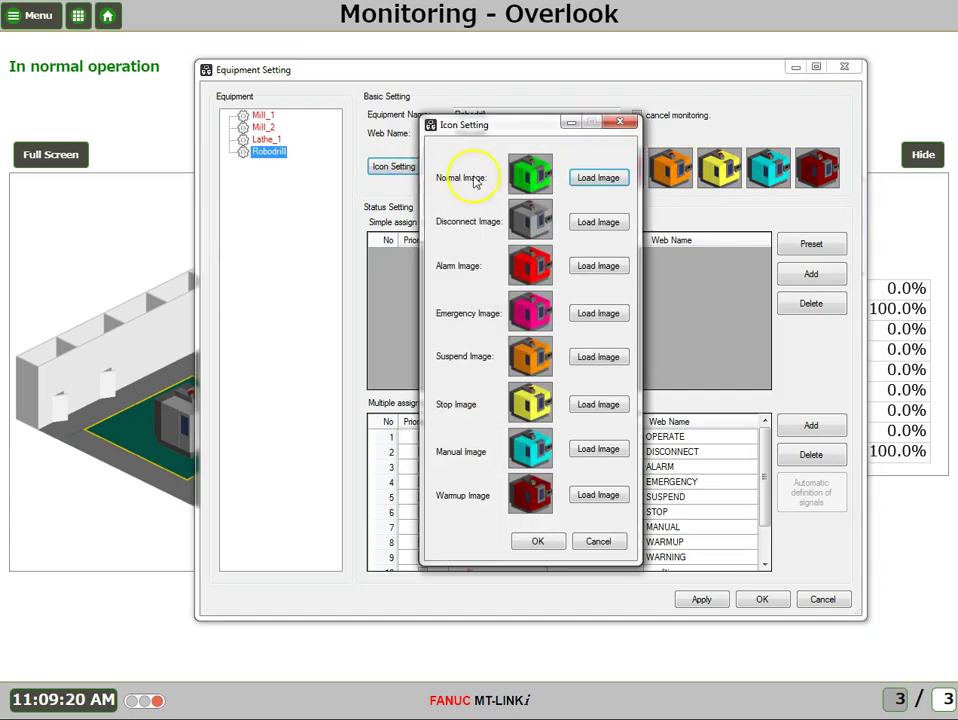
# Browse the ROBODRILL_L image folders, cancel the file picker, and accept the eight status images
pyautogui.click(590, 178)
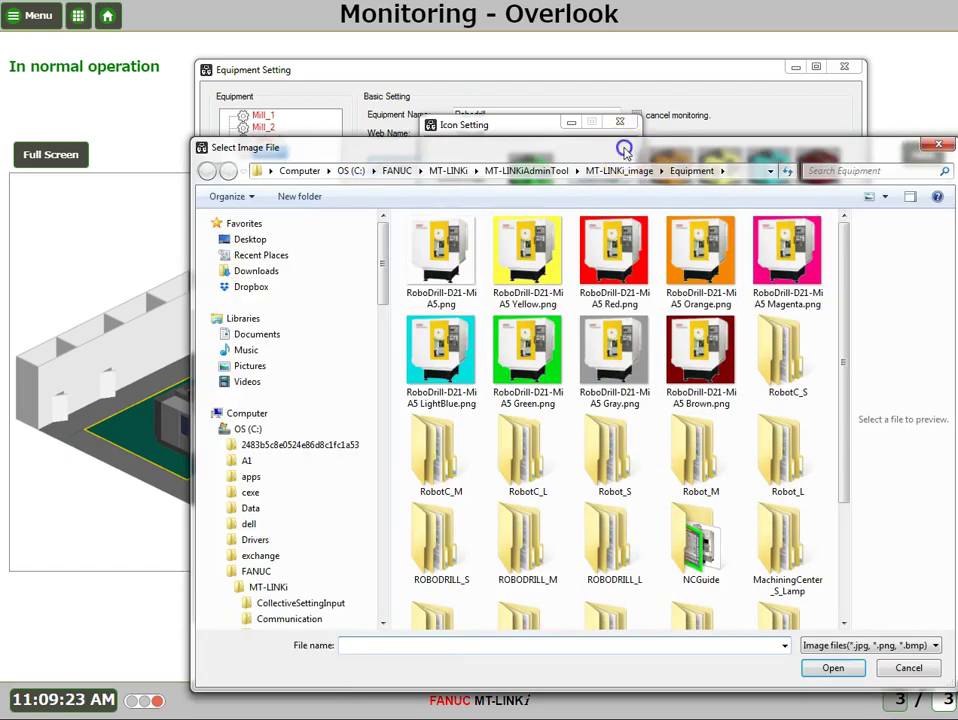
pyautogui.moveTo(620, 138); pyautogui.dragTo(535, 80)
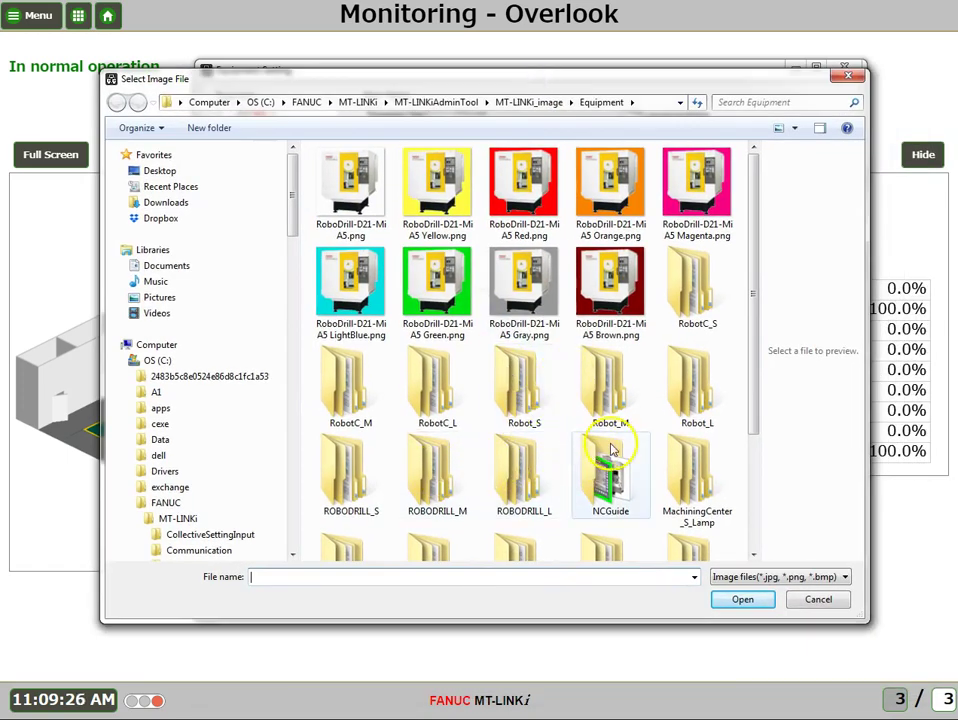
pyautogui.doubleClick(500, 470)
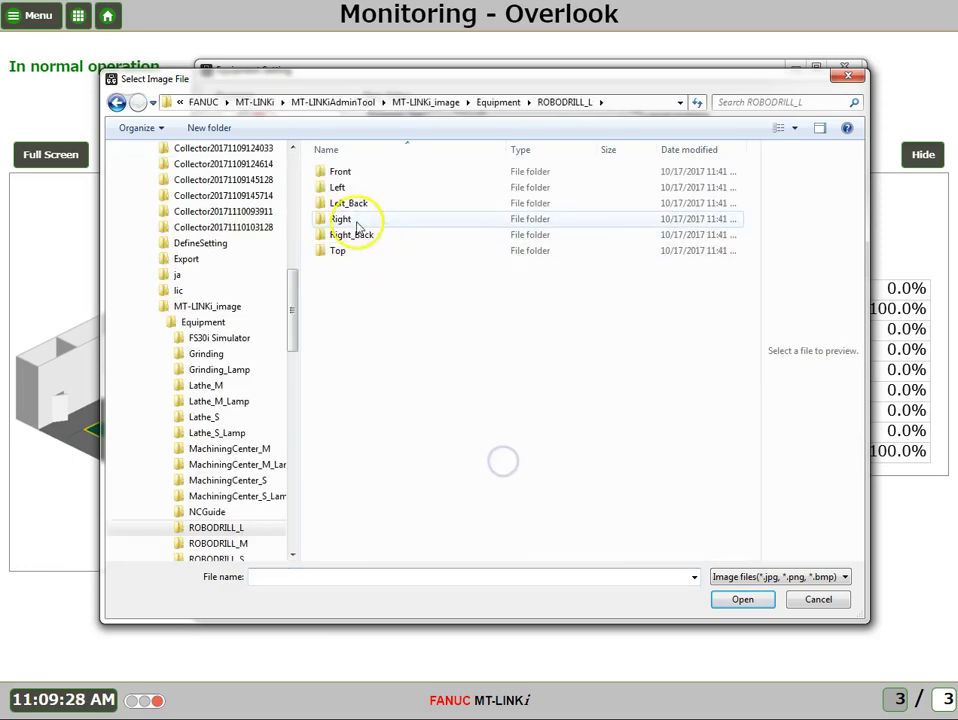
pyautogui.click(345, 188)
pyautogui.doubleClick(345, 188)
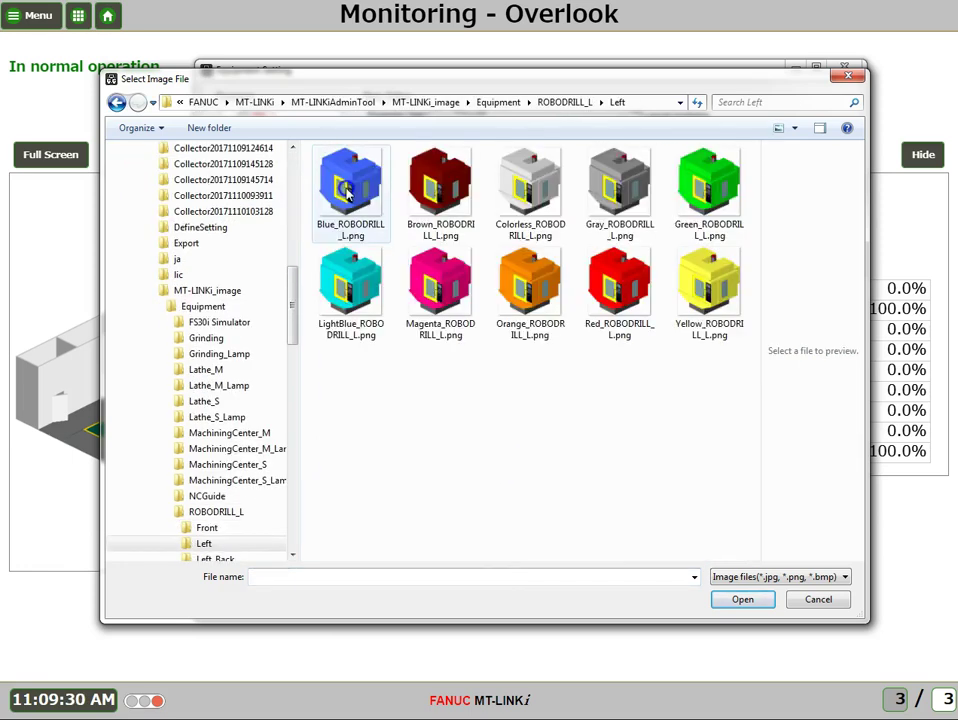
pyautogui.click(117, 104)
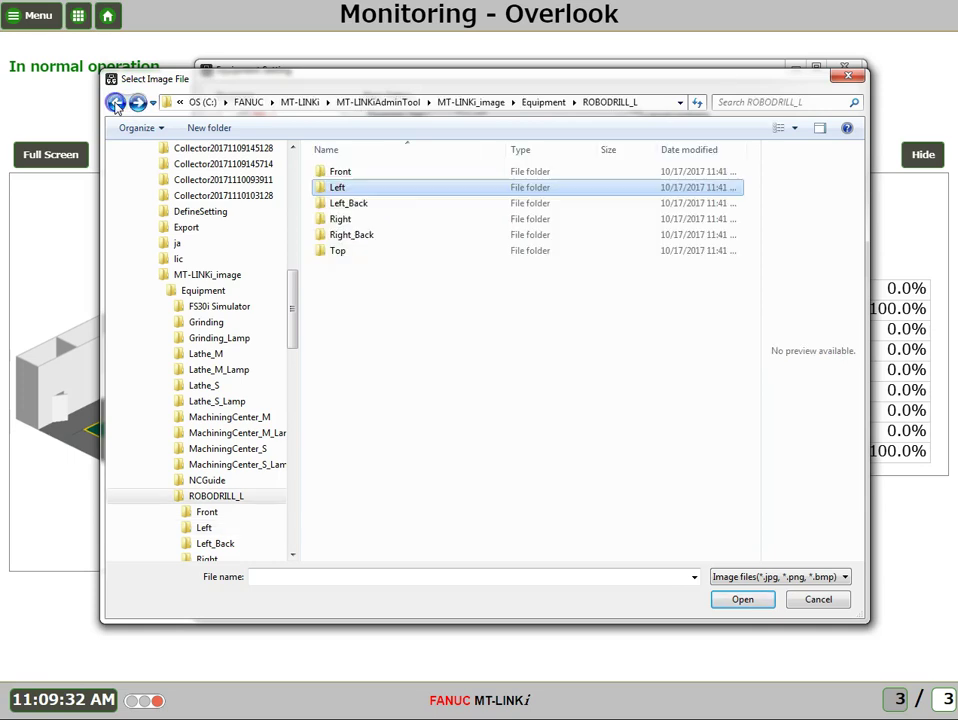
pyautogui.click(117, 104)
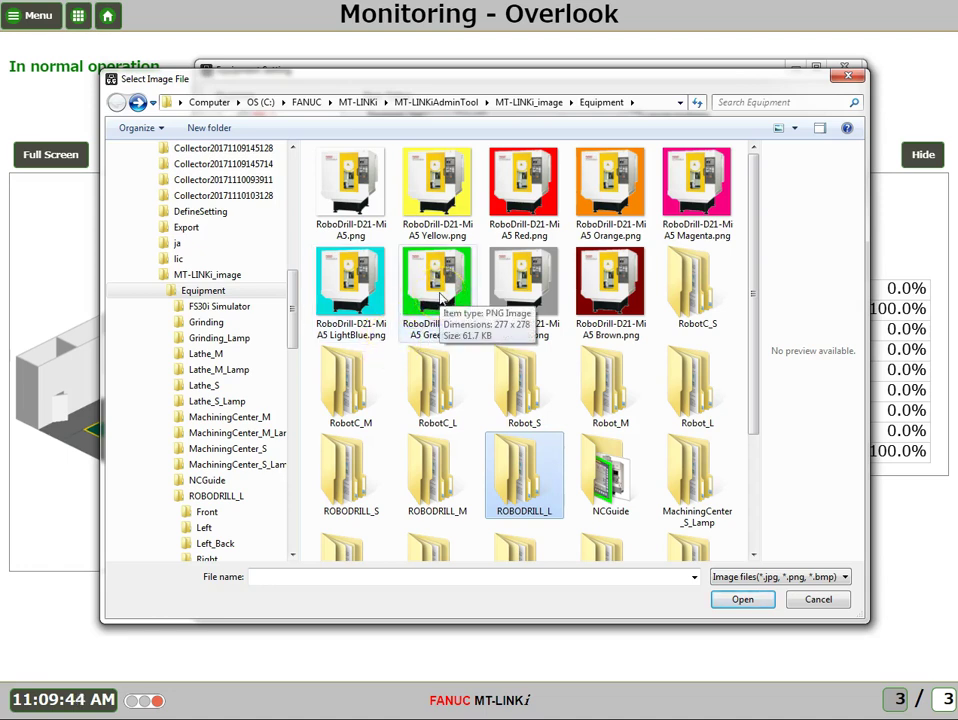
pyautogui.click(818, 600)
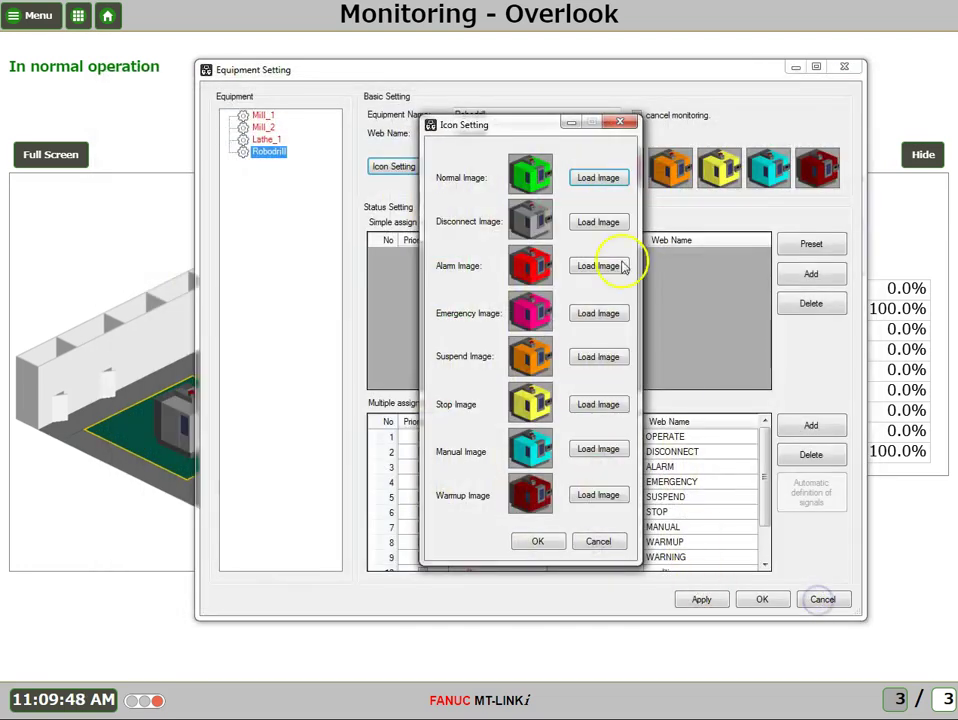
pyautogui.click(539, 543)
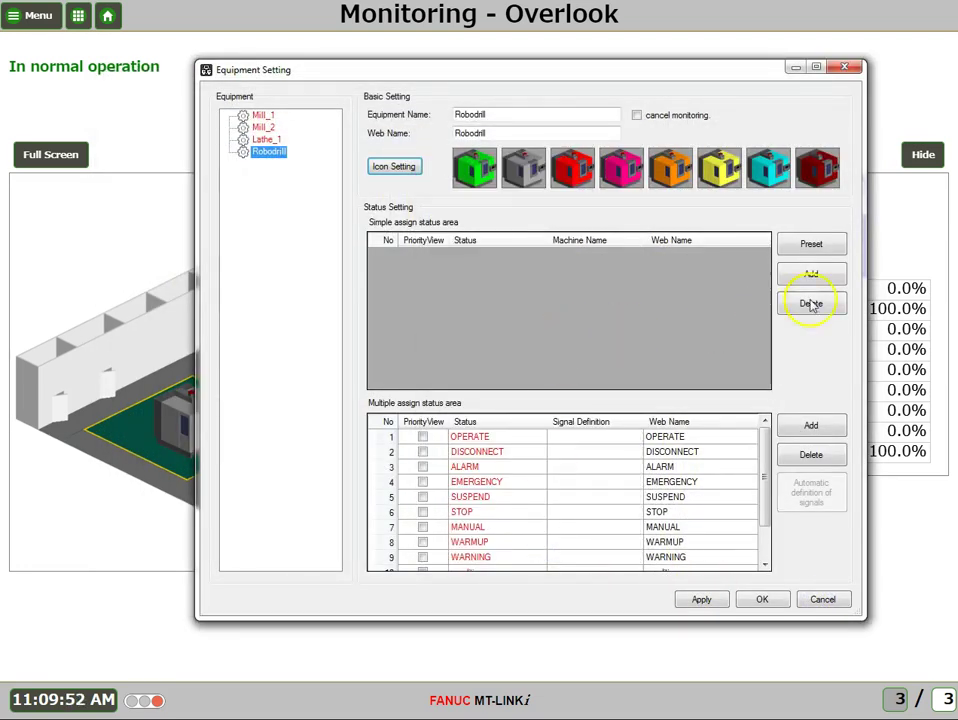
# Load the Robodrill preset status signals into the equipment's status table
pyautogui.click(811, 246)
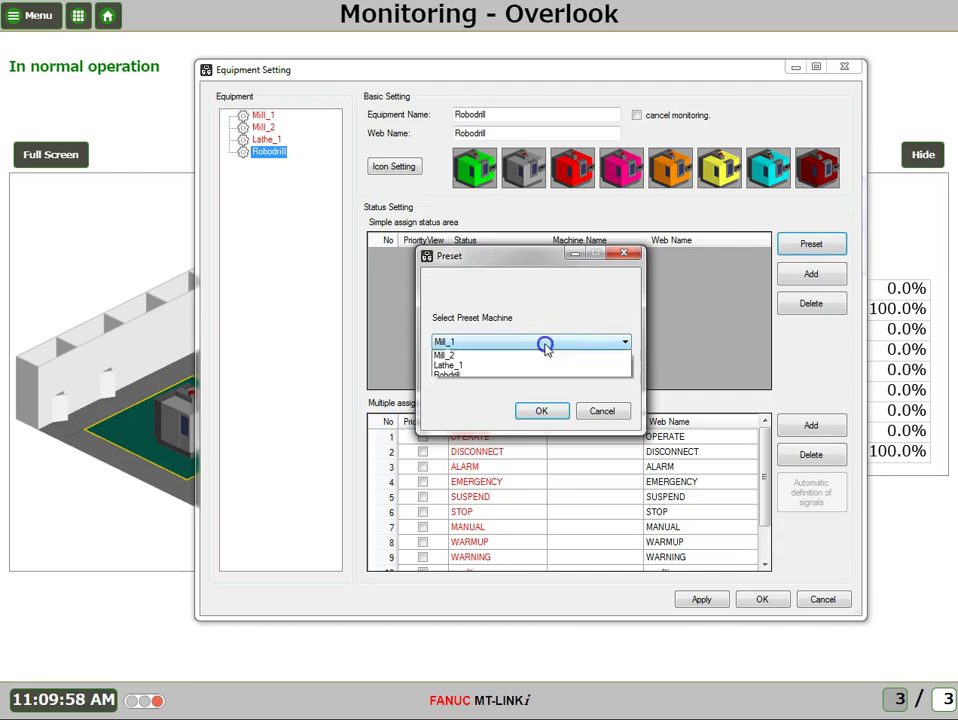
pyautogui.click(468, 384)
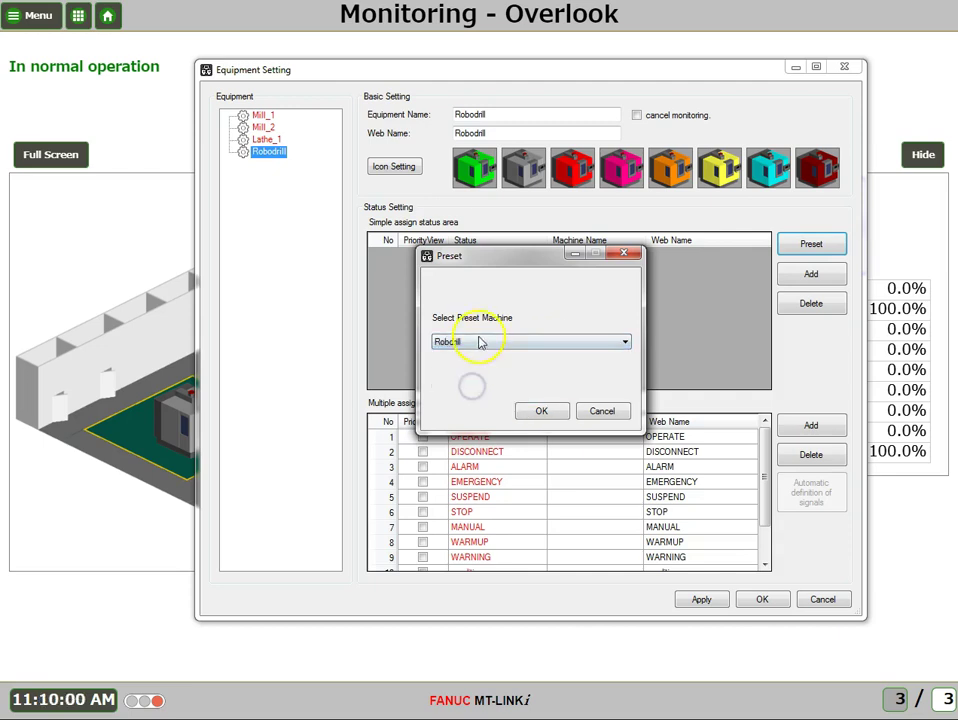
pyautogui.click(540, 412)
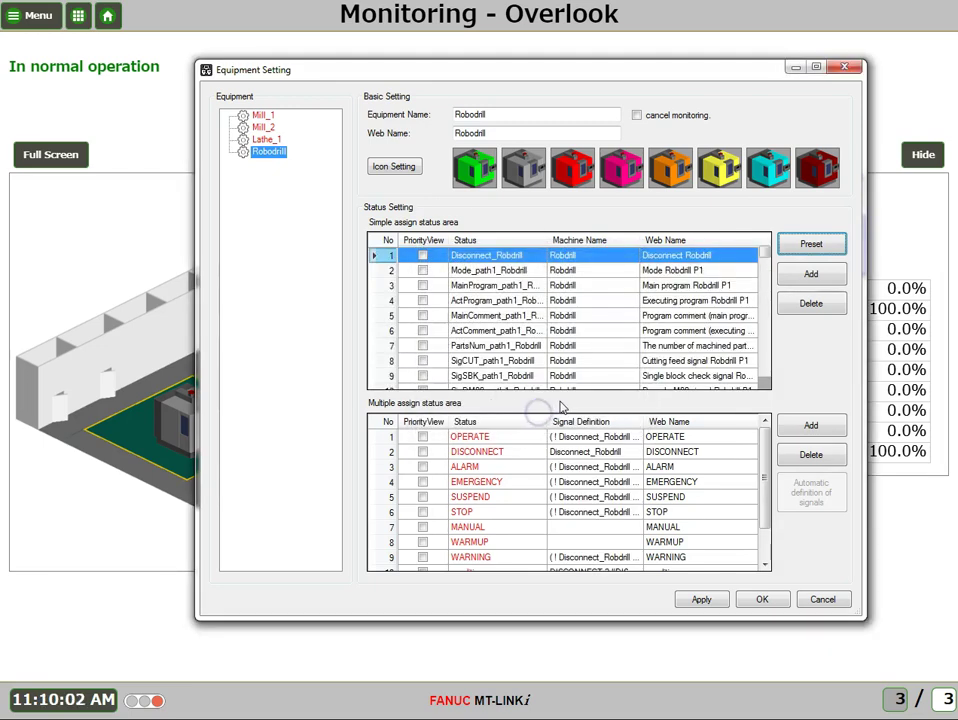
pyautogui.click(422, 315)
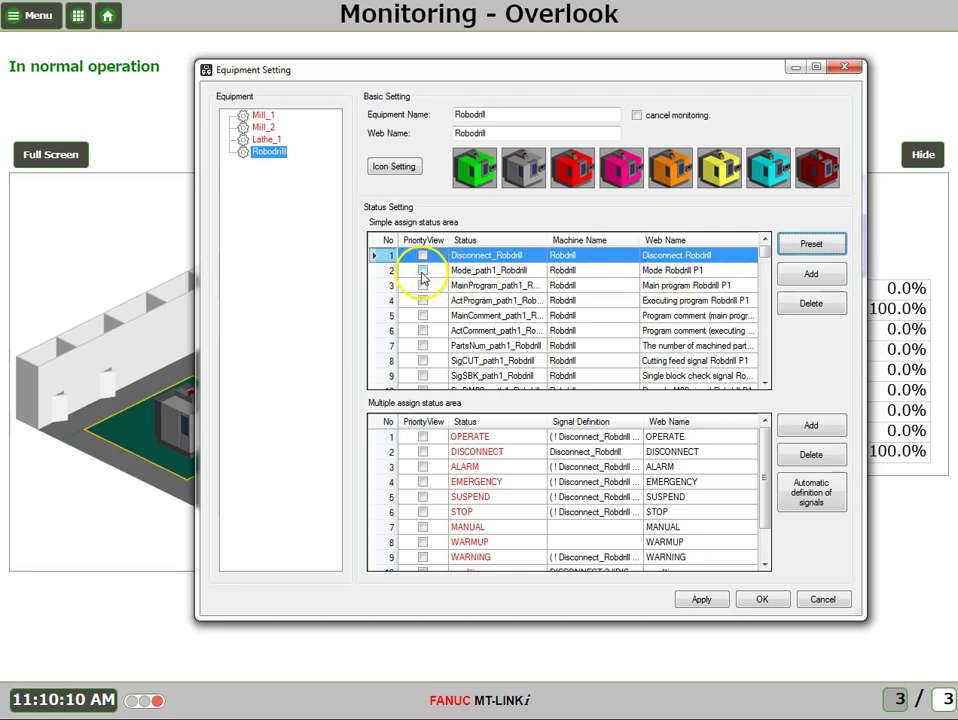
pyautogui.click(422, 271)
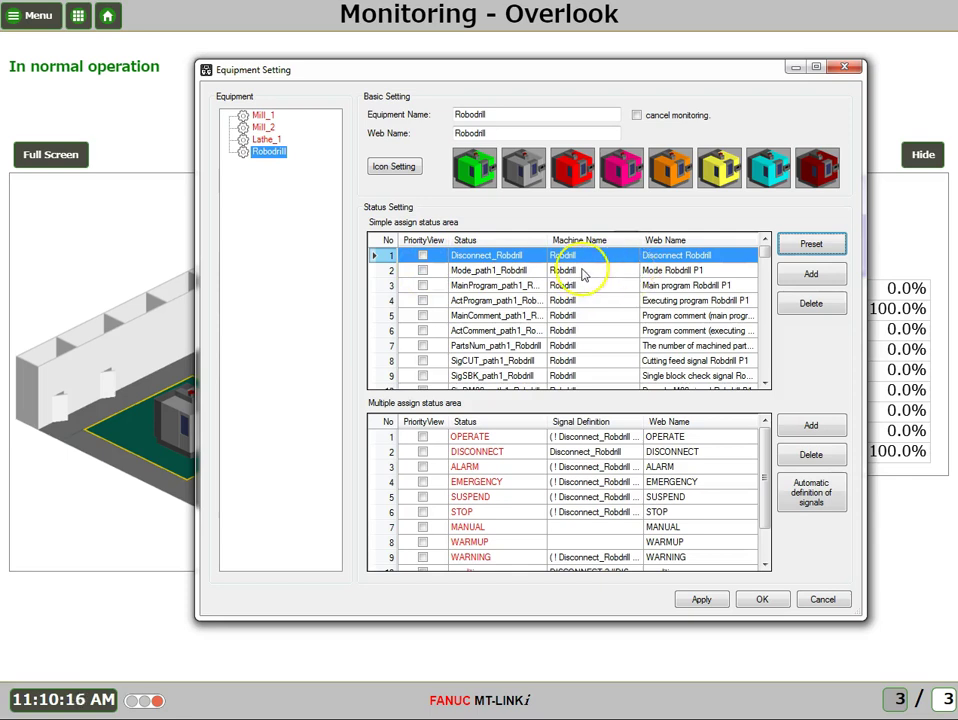
# Flag Mode, executing program, program comment and part count for priority view
pyautogui.click(422, 271)
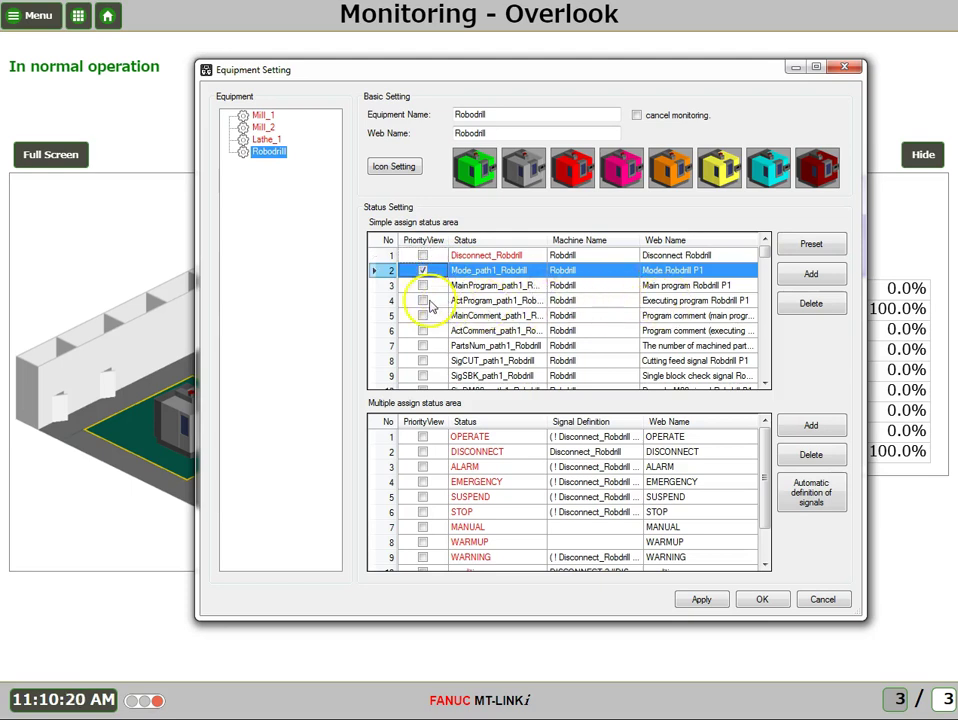
pyautogui.click(422, 300)
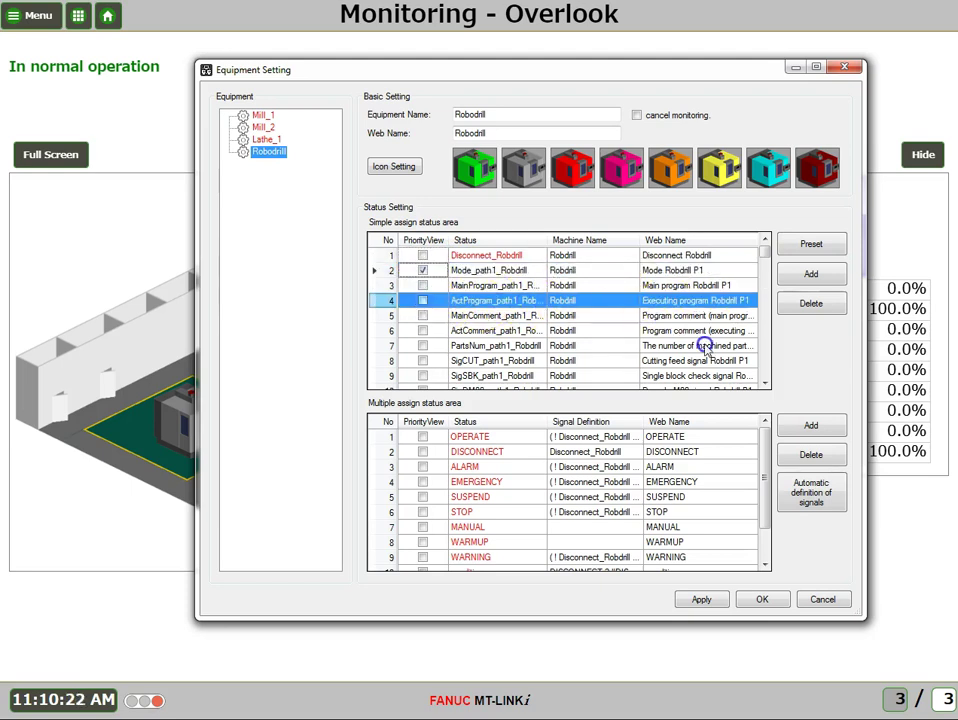
pyautogui.click(422, 300)
pyautogui.click(422, 331)
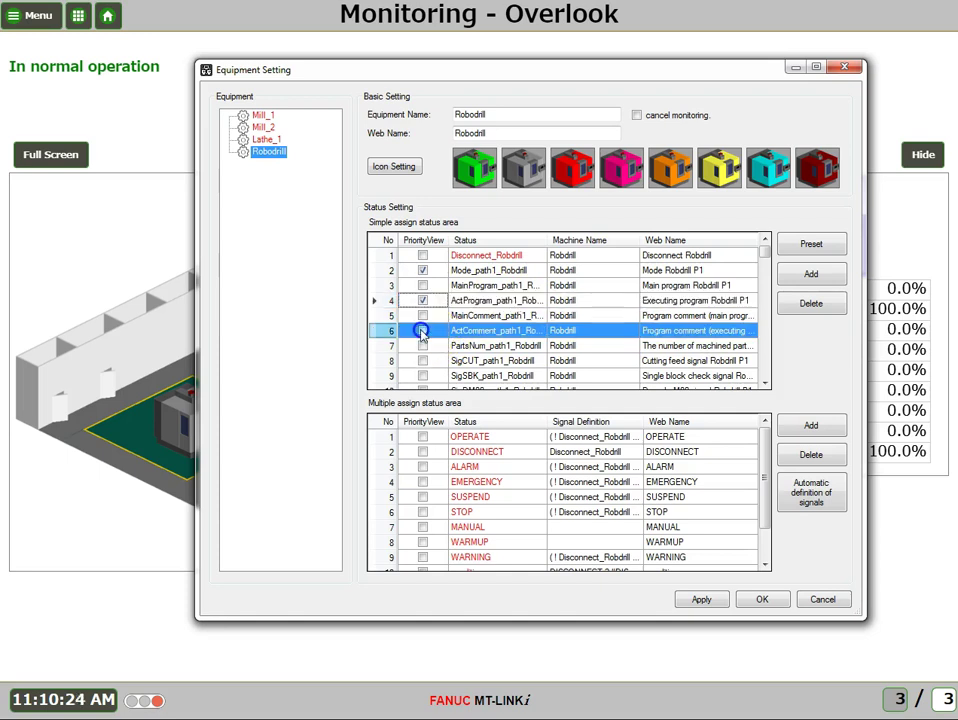
pyautogui.click(422, 331)
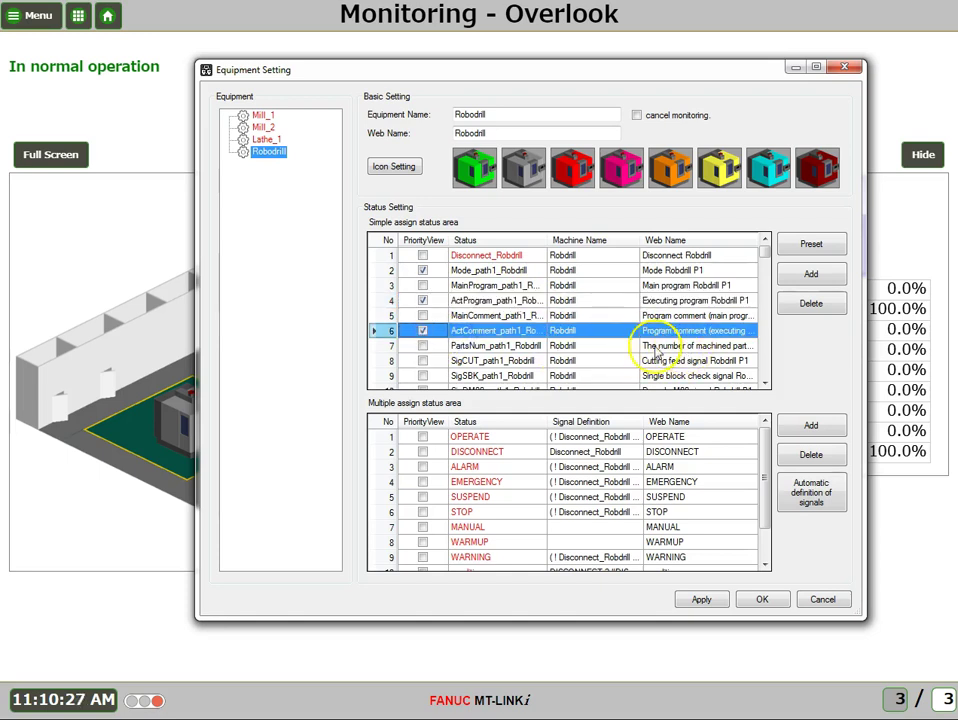
pyautogui.click(422, 345)
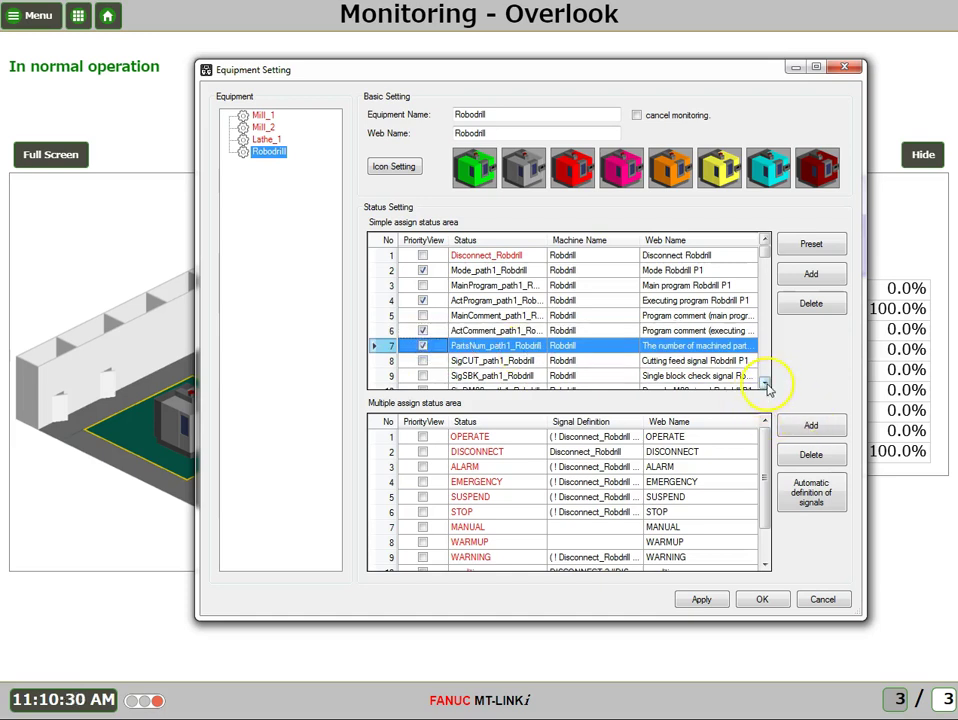
# Flag the feed override row for priority view and save Robodrill's equipment settings
pyautogui.click(765, 383)
pyautogui.click(765, 383)
pyautogui.click(765, 383)
pyautogui.click(765, 383)
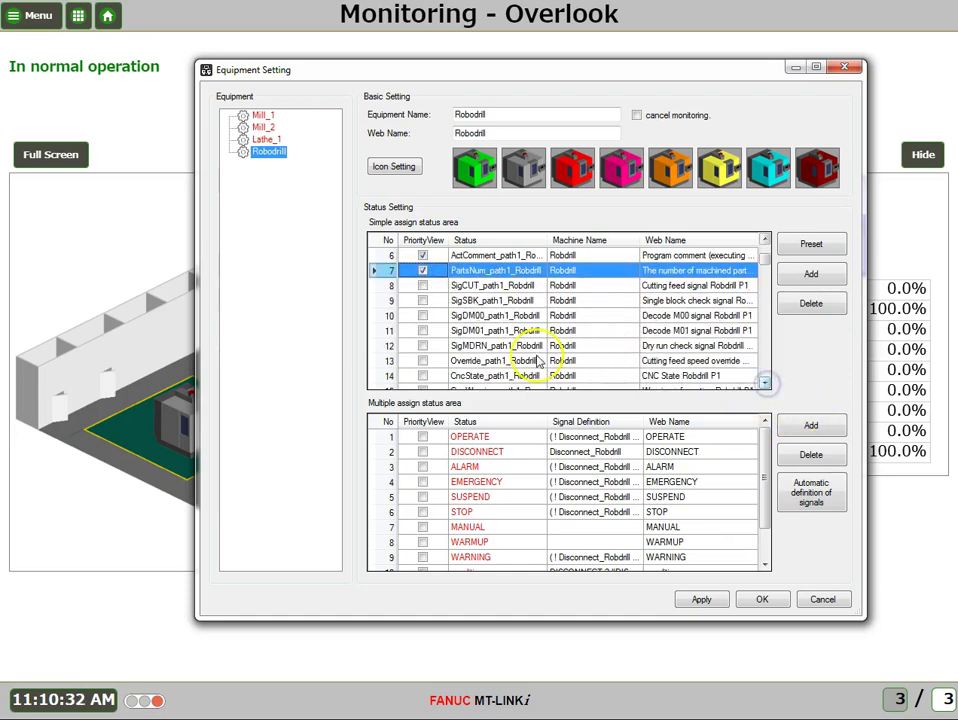
pyautogui.click(422, 364)
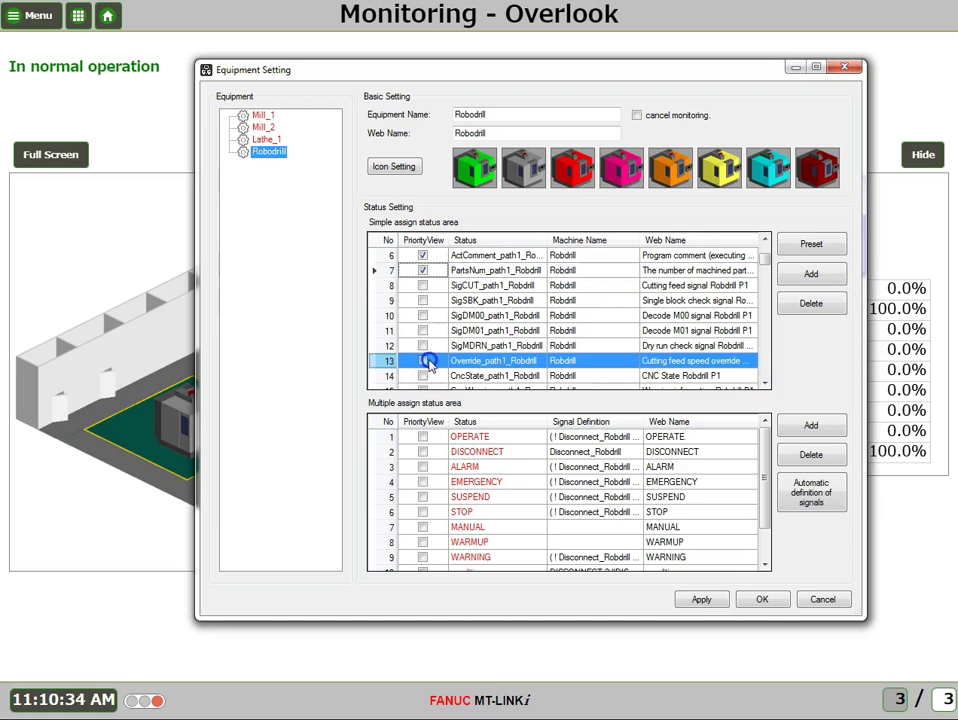
pyautogui.click(423, 362)
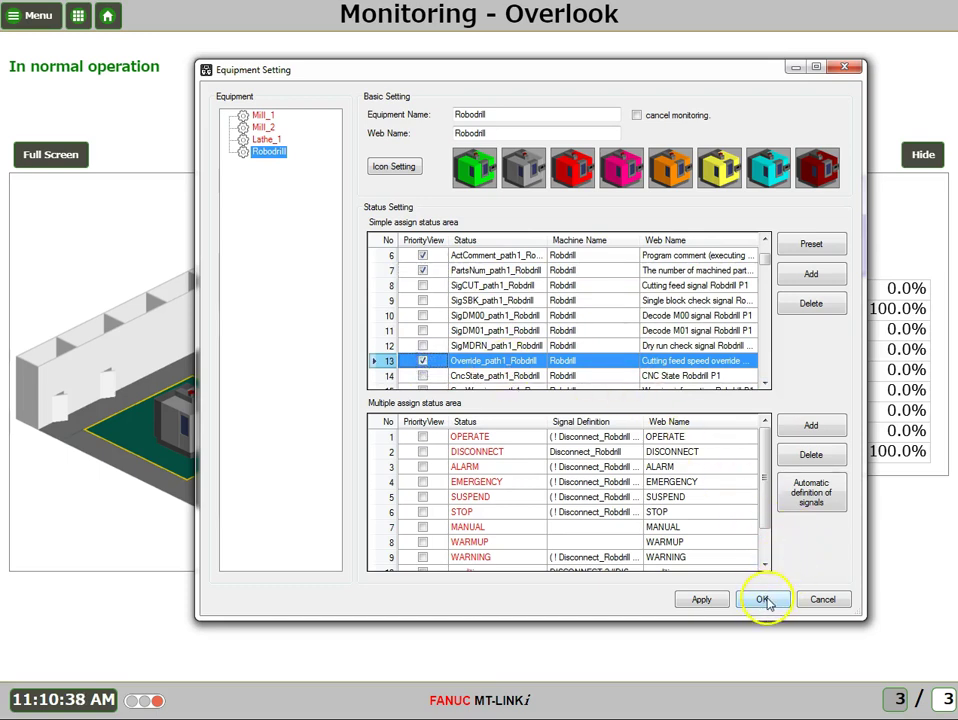
pyautogui.click(762, 600)
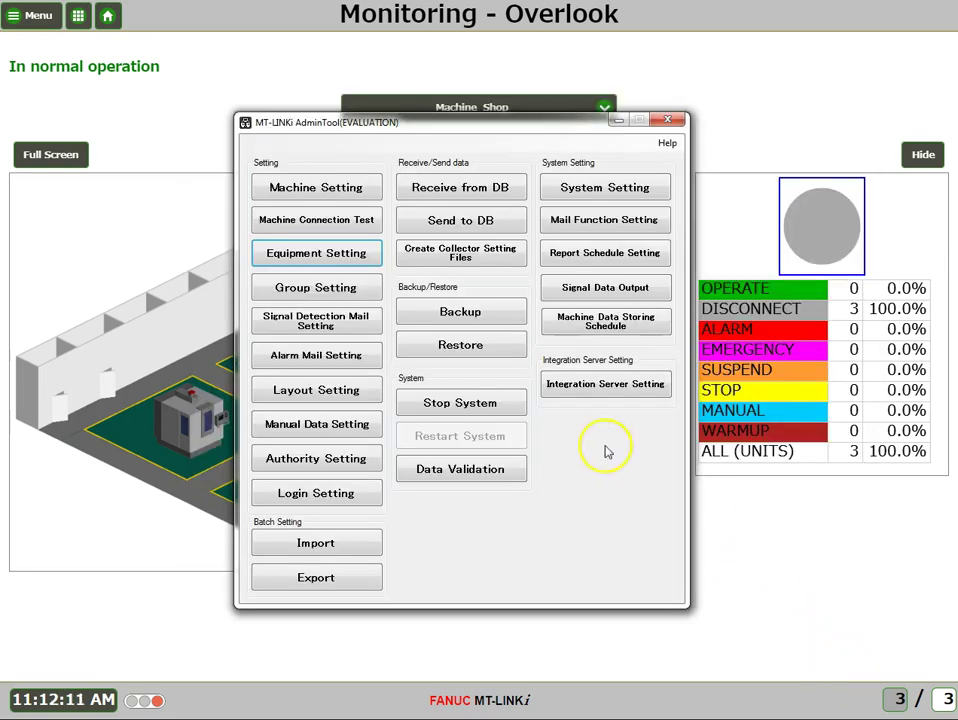
# In Group Setting, move Robodrill from the equipment list into Machine_Shop and save
pyautogui.click(320, 287)
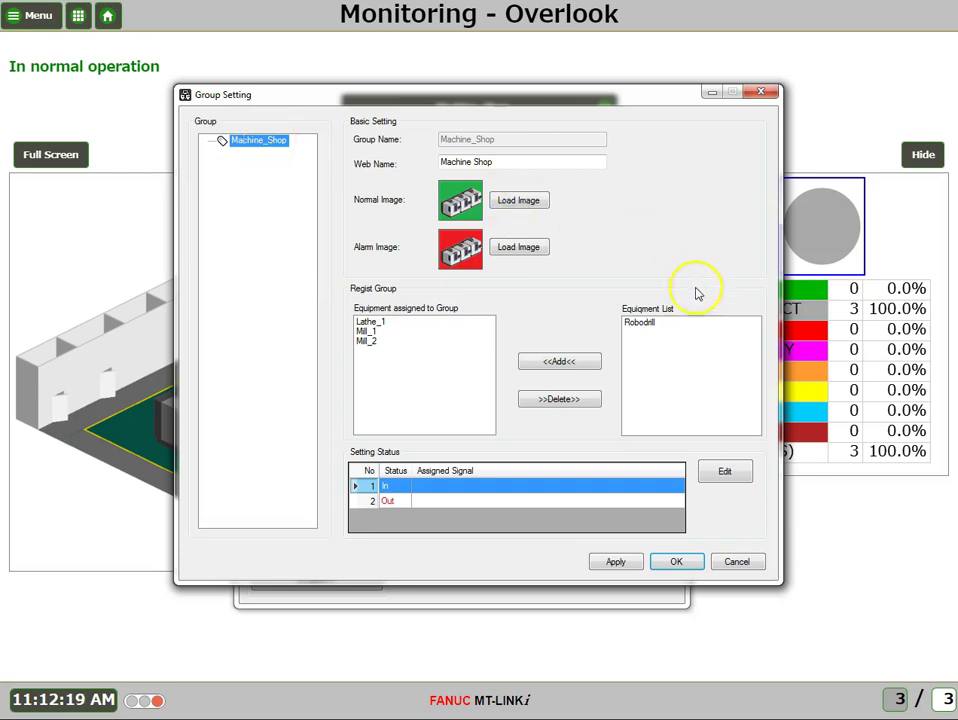
pyautogui.click(641, 324)
pyautogui.click(562, 362)
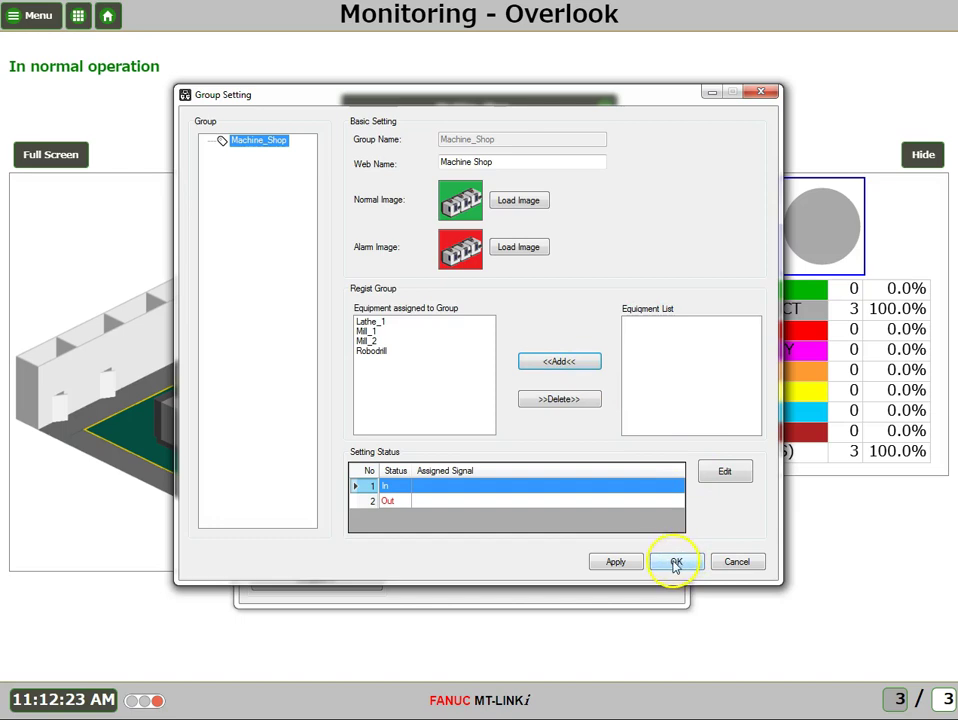
pyautogui.click(675, 562)
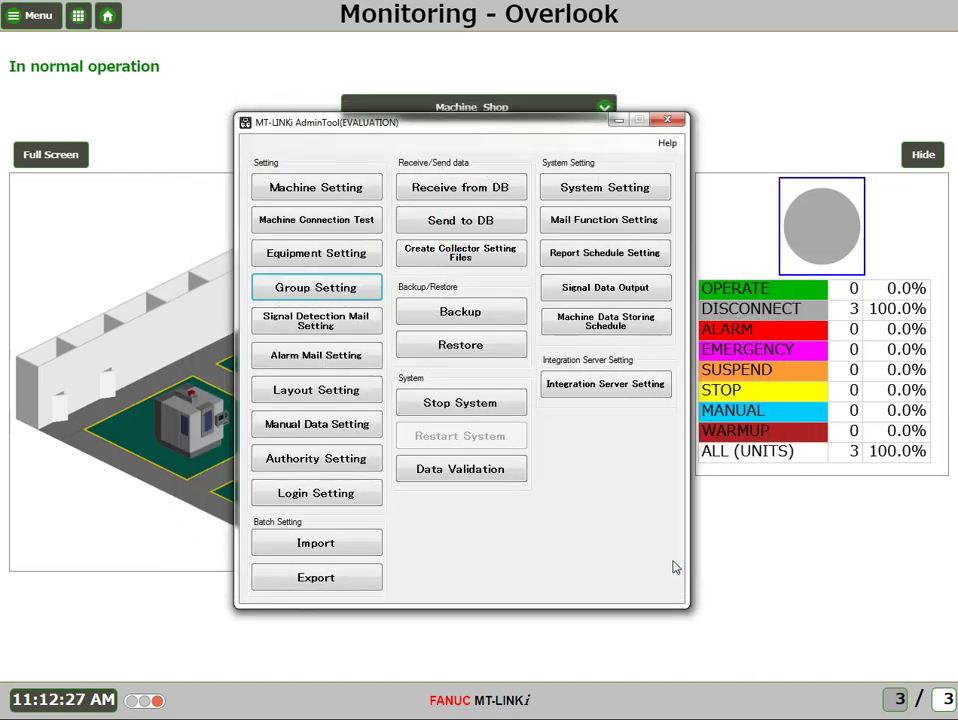
# In Layout Setting, place the Robodrill image on the empty front square and confirm with OK
pyautogui.click(331, 390)
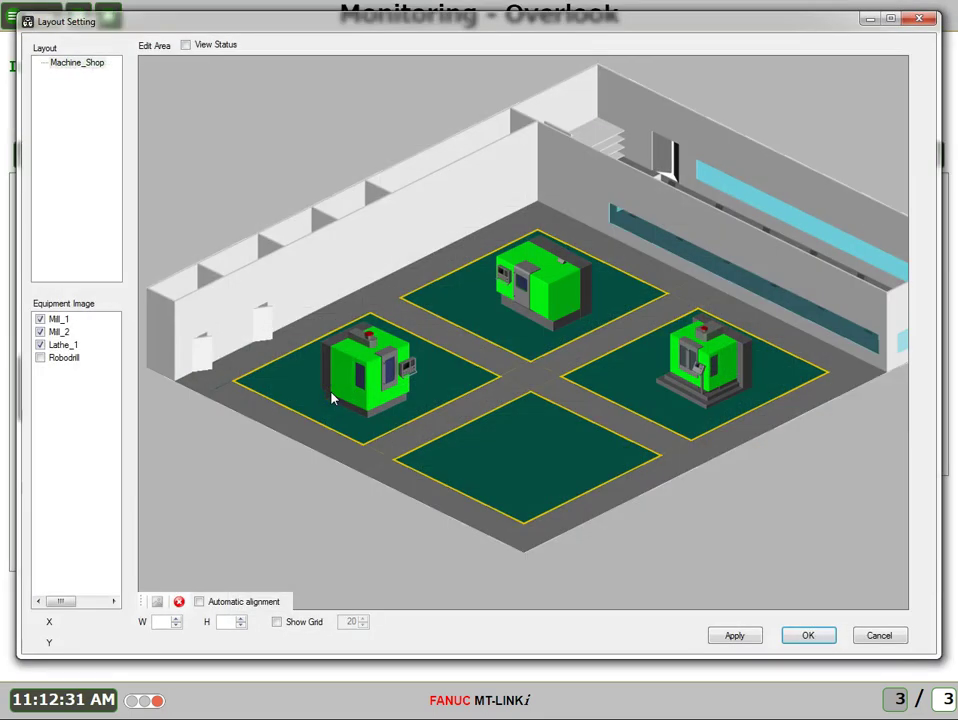
pyautogui.click(41, 359)
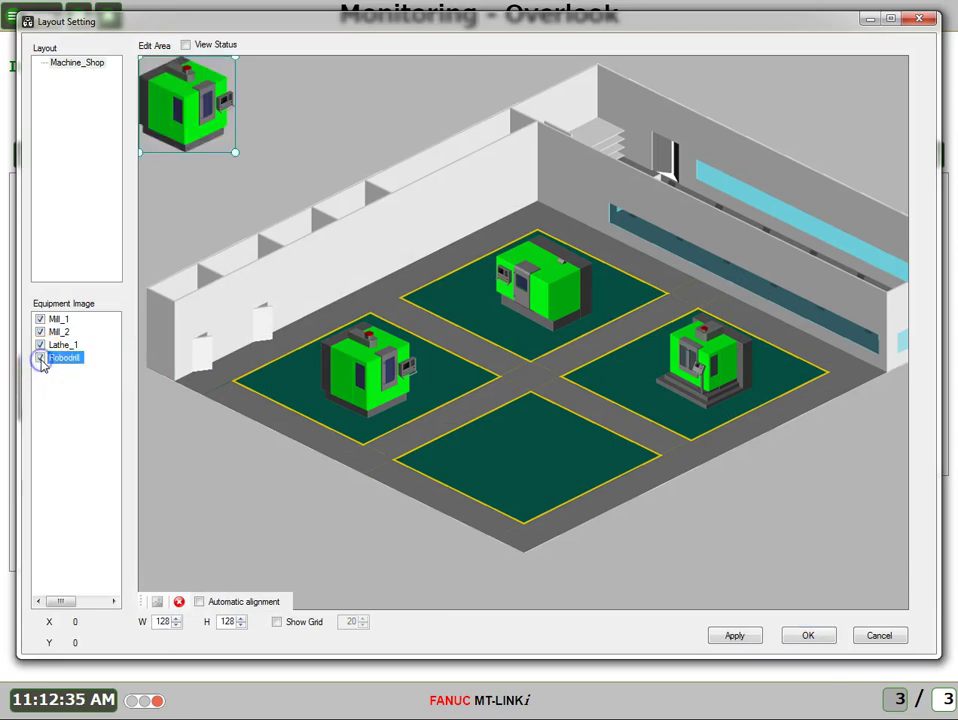
pyautogui.moveTo(190, 94); pyautogui.dragTo(531, 450)
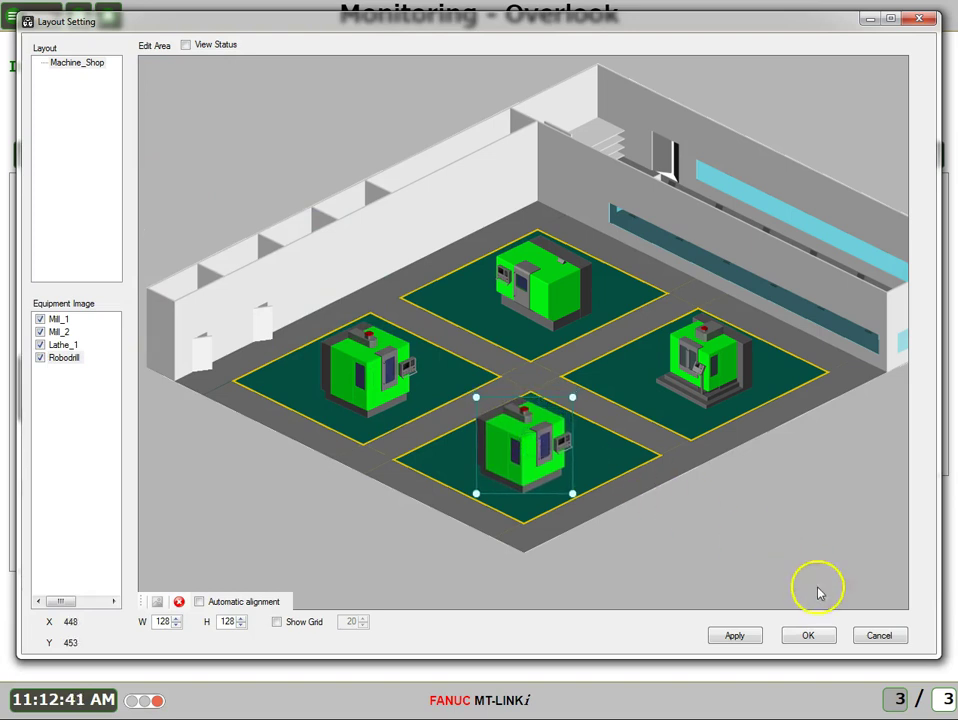
pyautogui.click(809, 637)
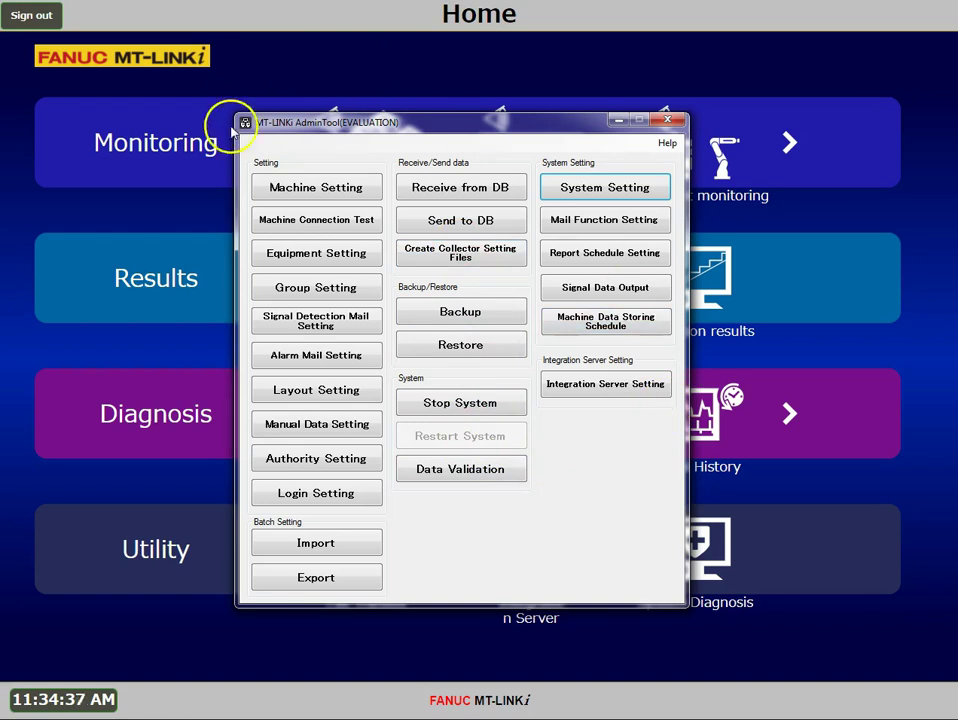
# View the Machine_Shop Overlook monitor showing Robodrill in OPERATE status, 1 of 4 units (25.0%)
pyautogui.click(205, 145)
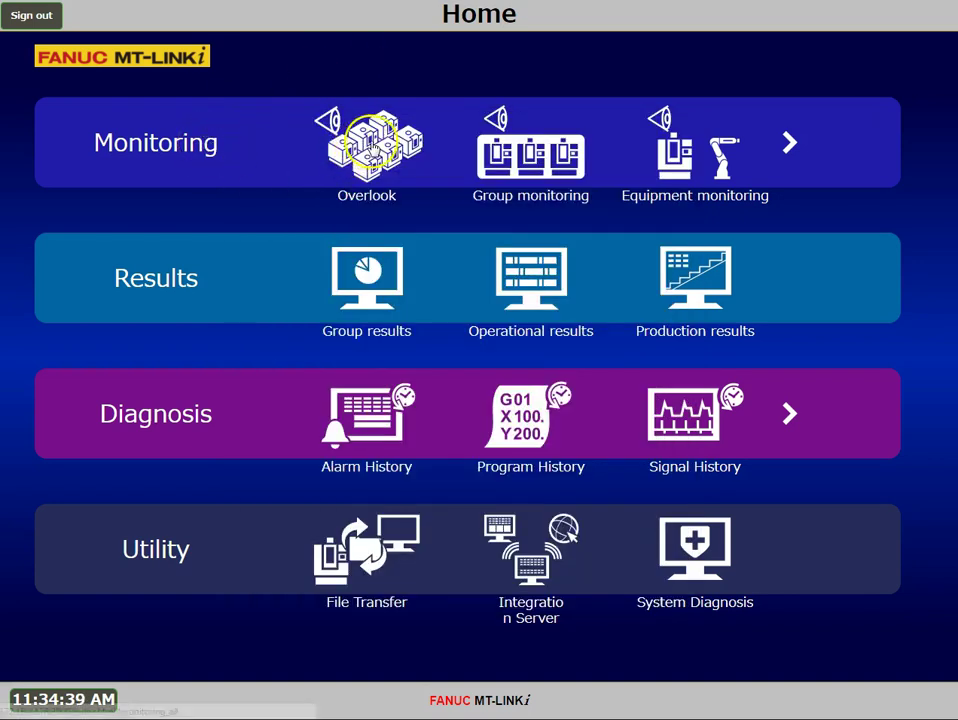
pyautogui.click(372, 140)
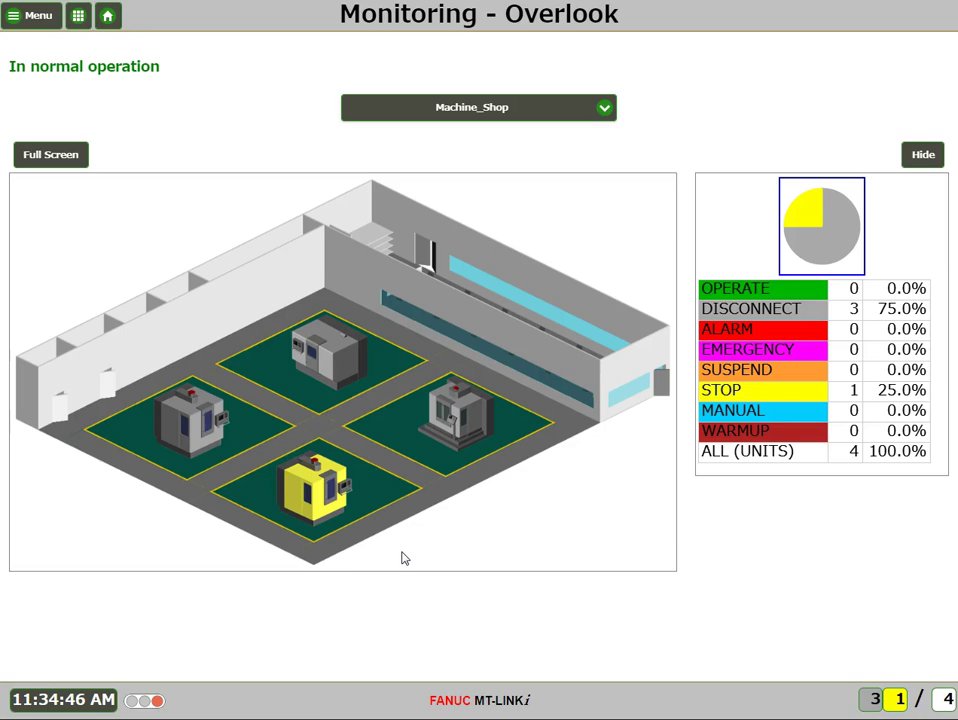
pyautogui.click(502, 558)
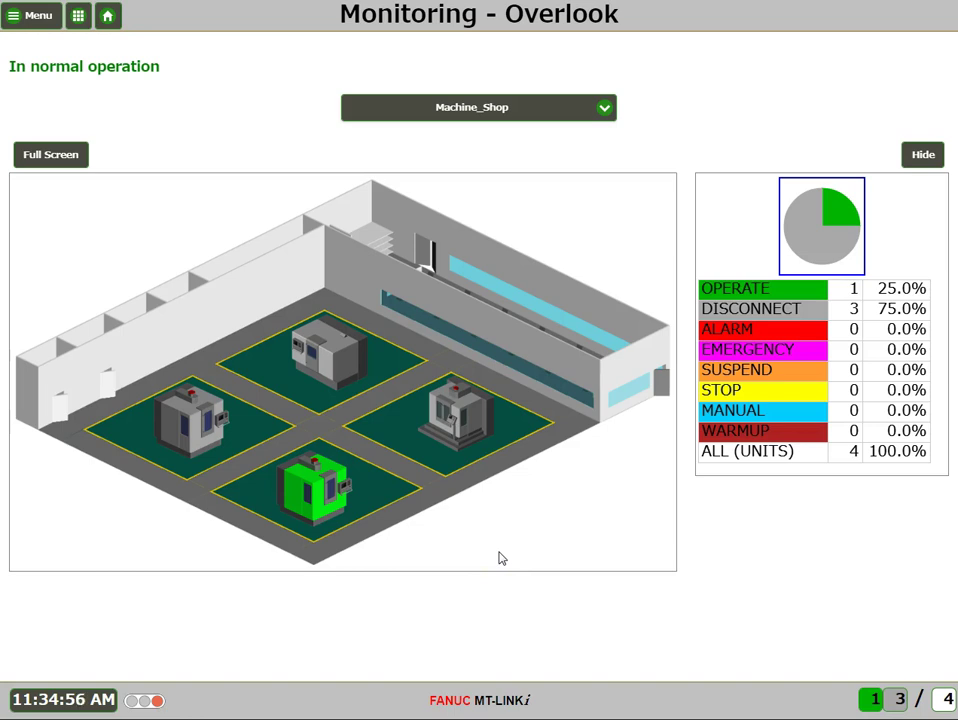
pyautogui.click(250, 128)
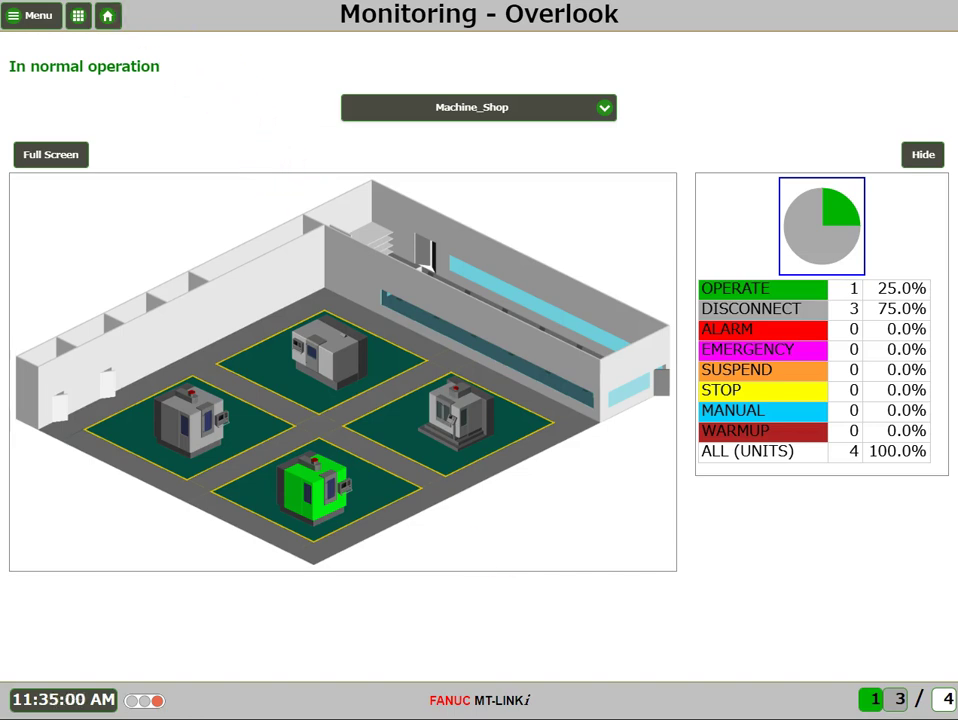